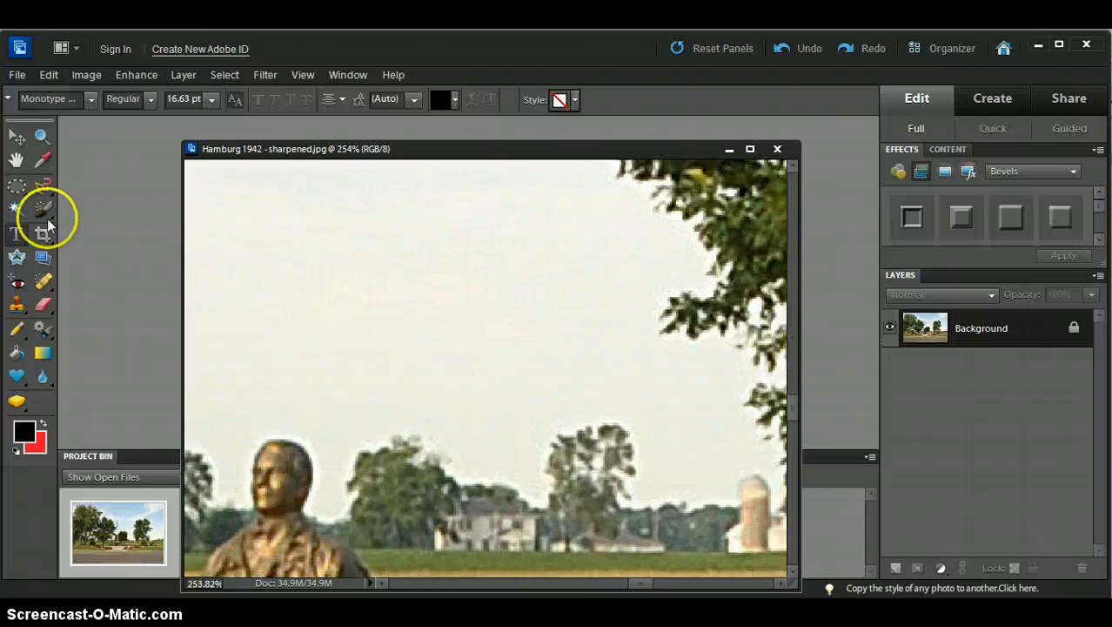
Step: Set tan as the background color and create a blank 8 × 10 inch, 300 pixels/inch RGB file filled with the background color
click(41, 162)
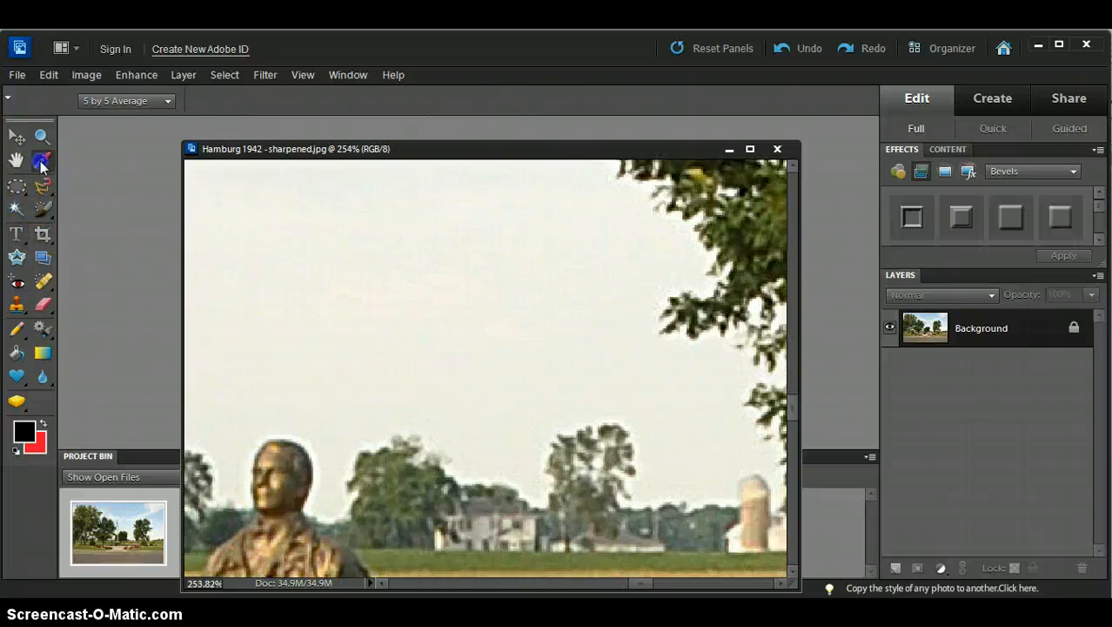
click(110, 100)
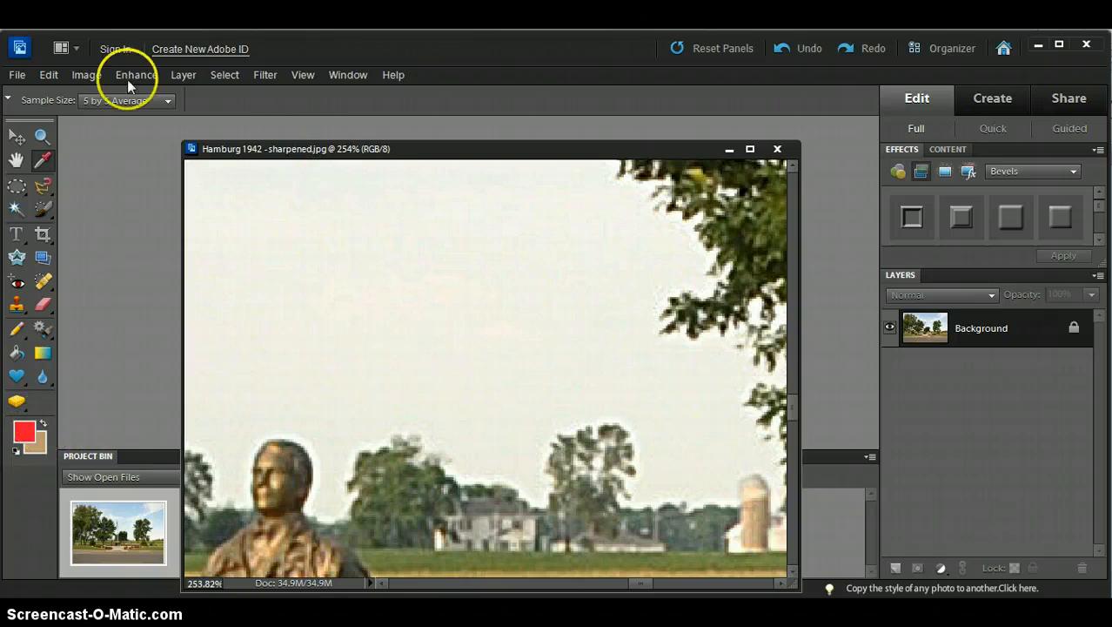
click(17, 76)
mouse_move(113, 92)
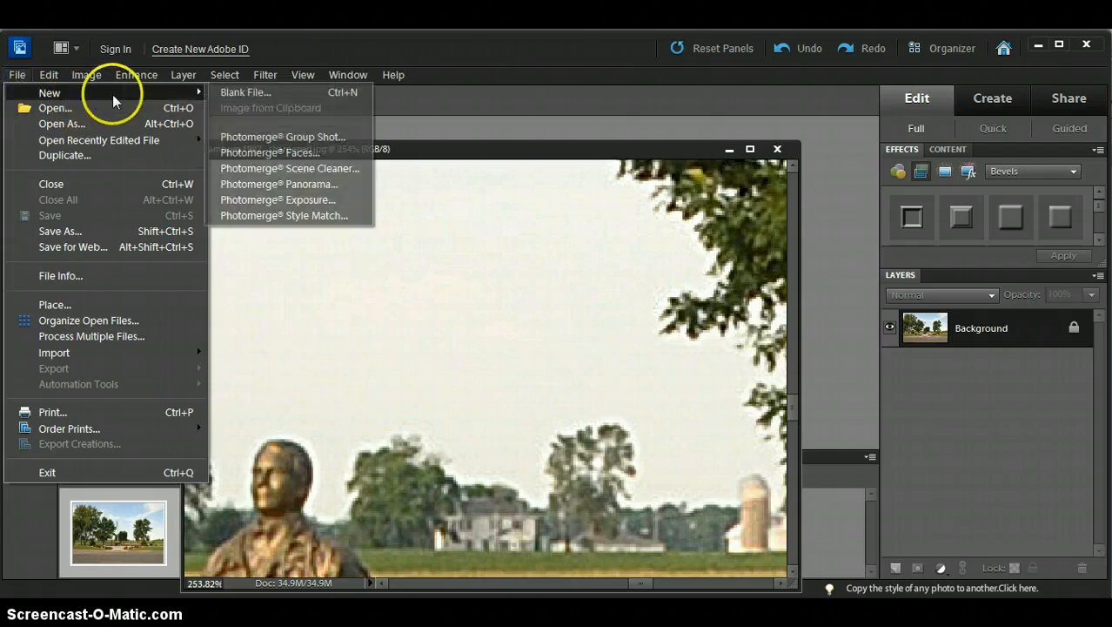
click(250, 94)
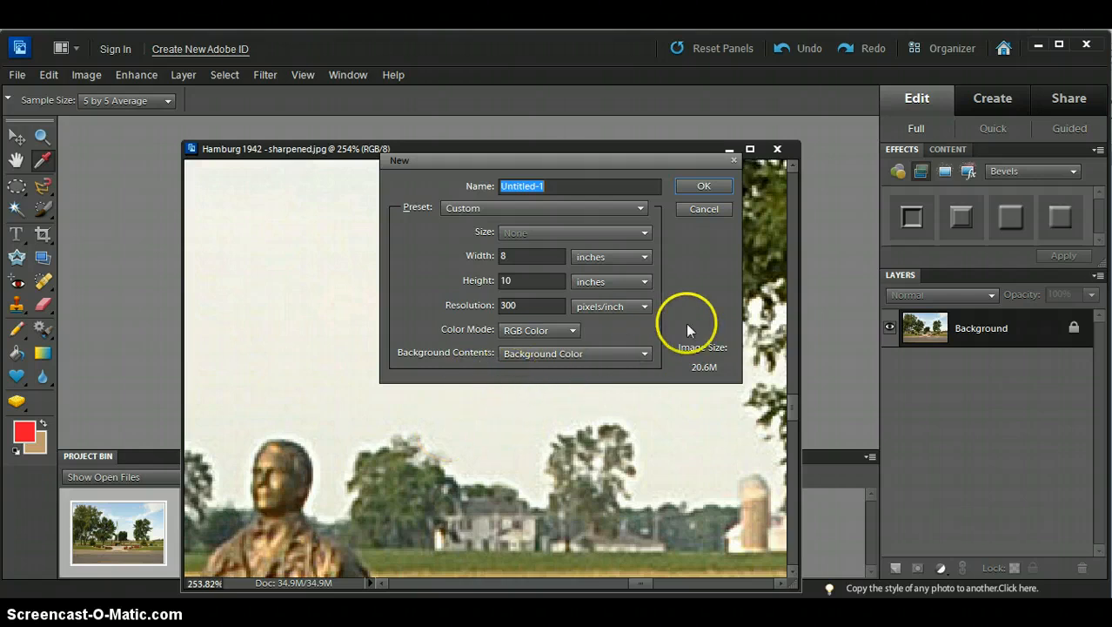
click(702, 188)
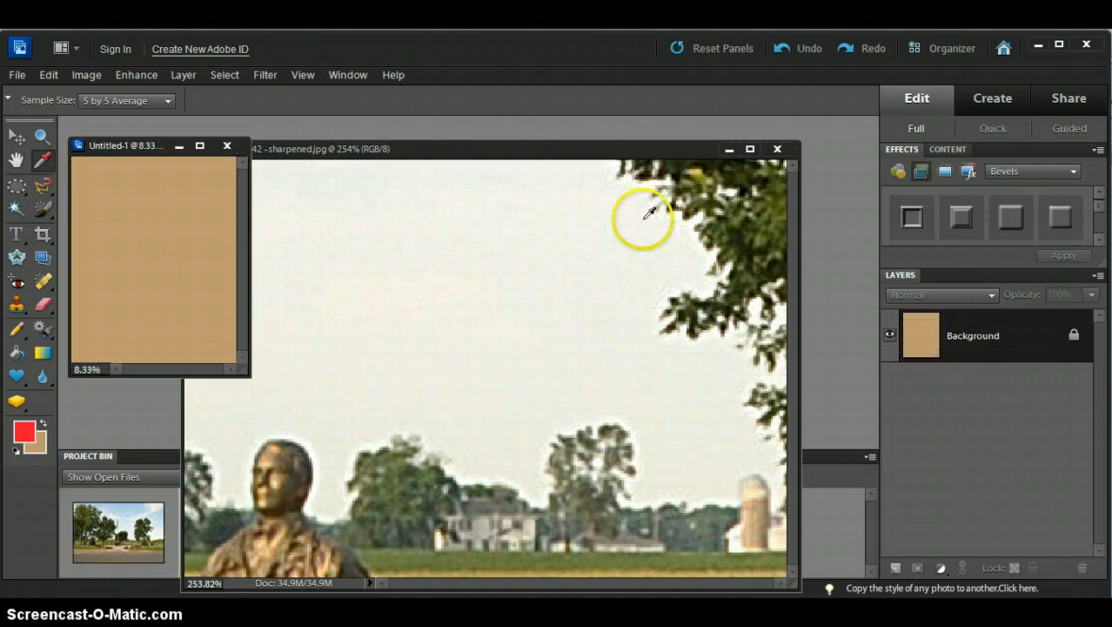
Step: Copy a wide elliptical selection from the upper half of the tan canvas, and minimize that file's window
drag(150, 146, 359, 179)
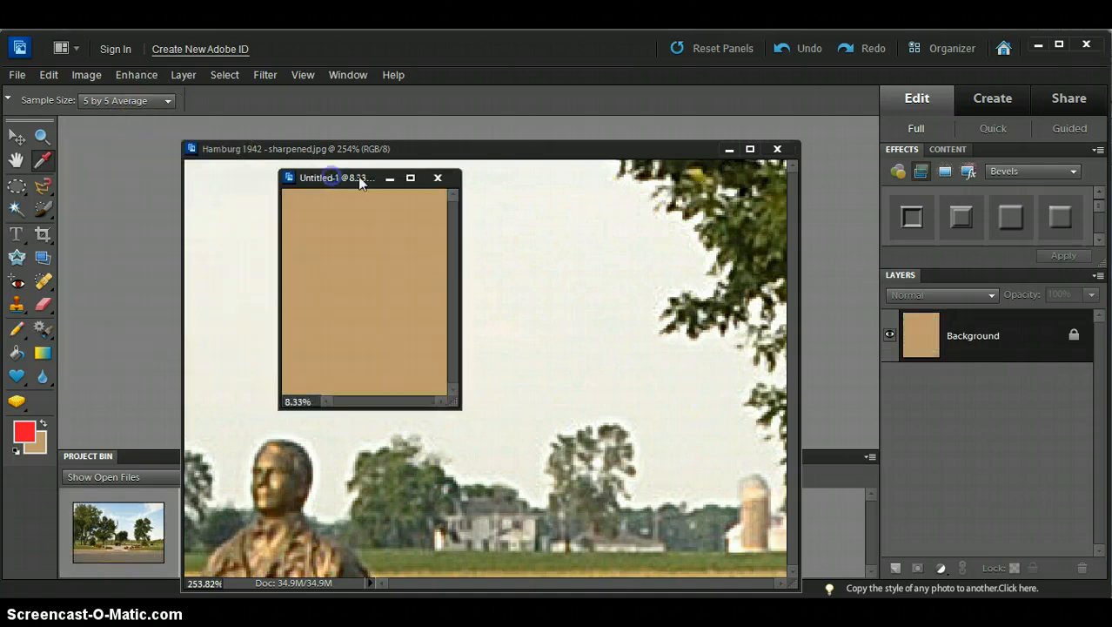
drag(462, 406, 780, 511)
scroll(663, 400, up, 2)
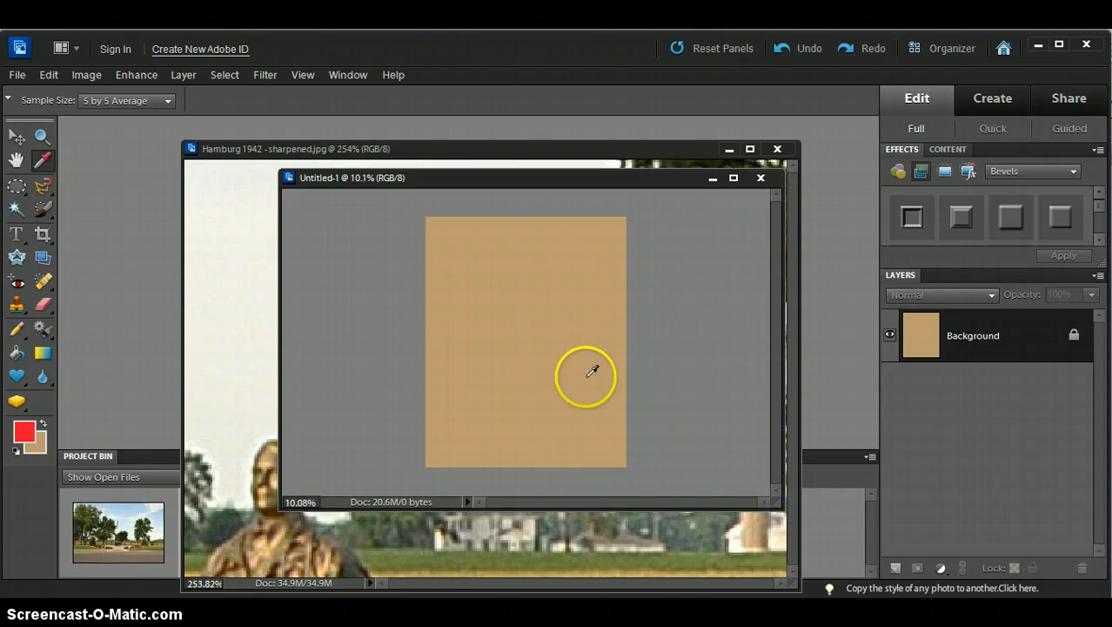
click(21, 191)
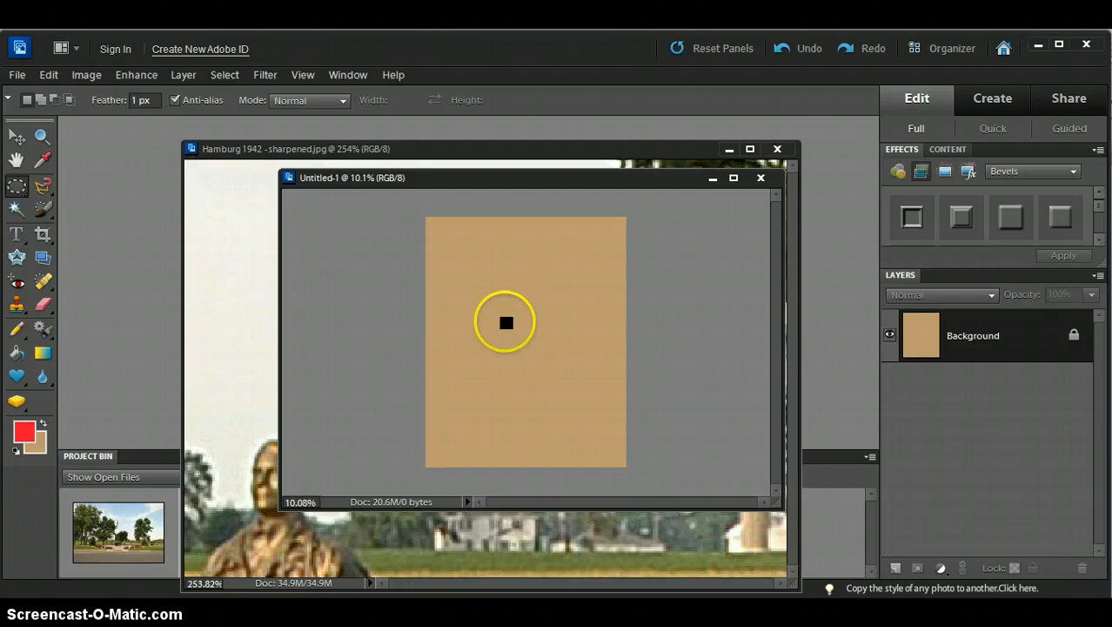
drag(446, 278, 494, 335)
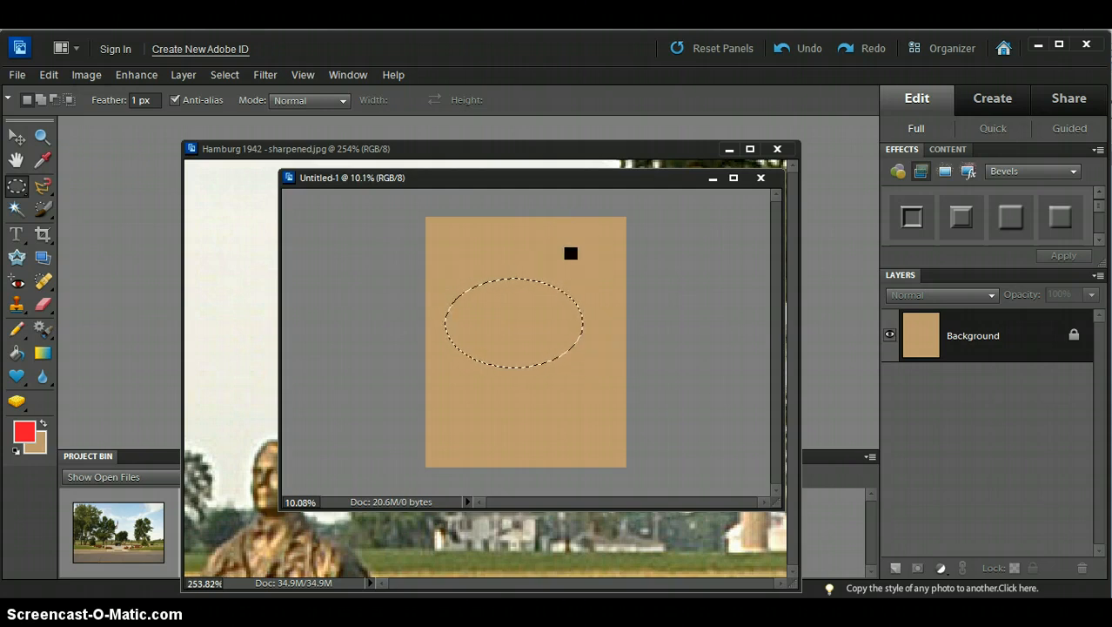
click(540, 314)
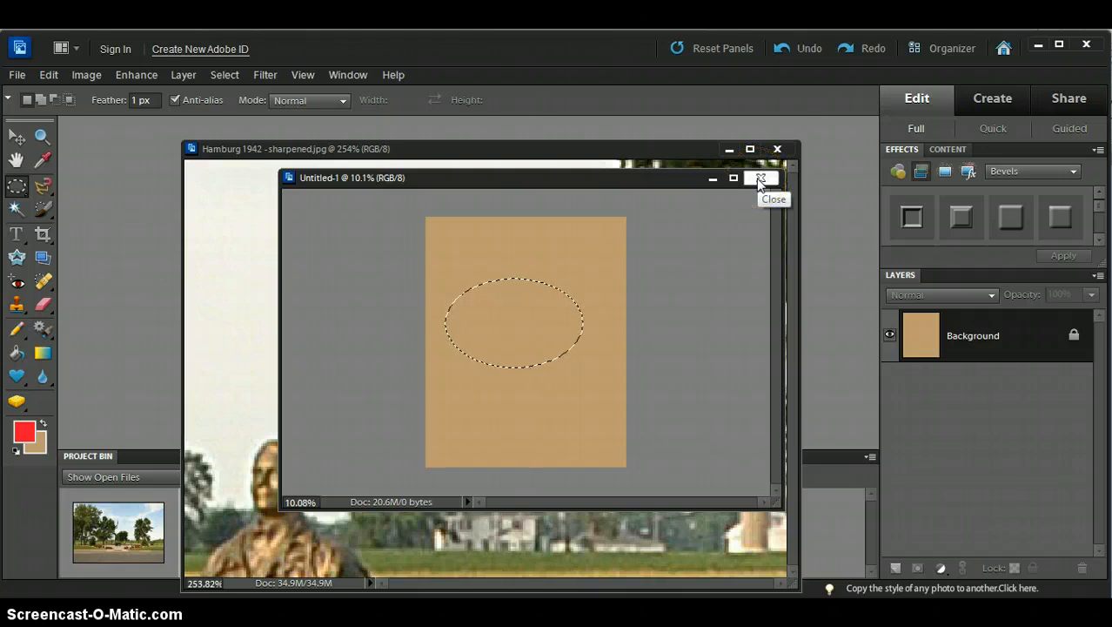
click(713, 179)
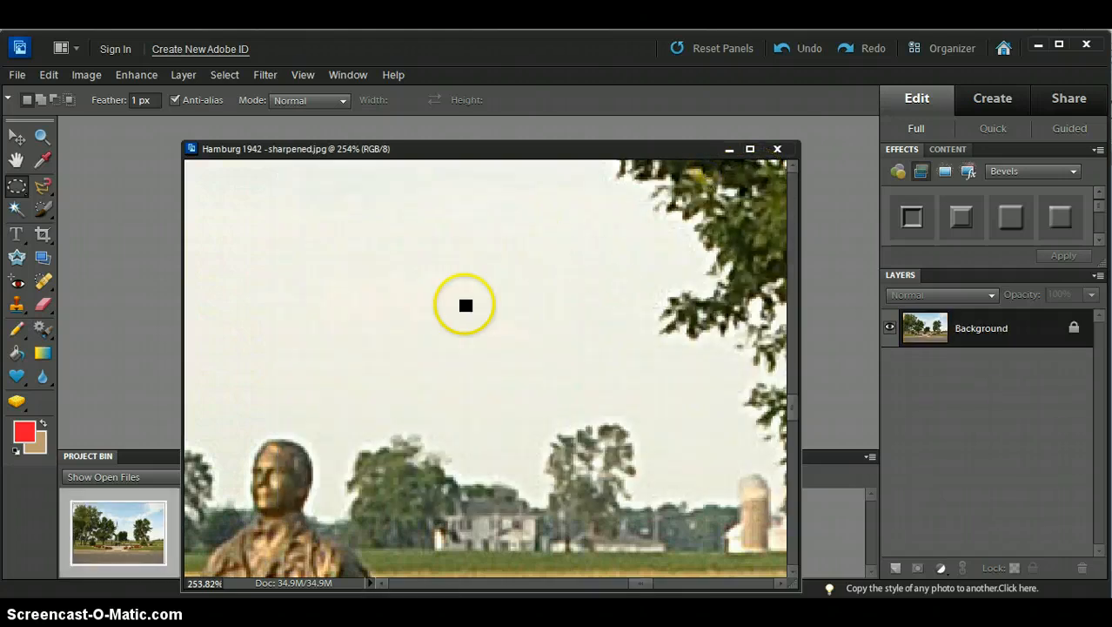
Step: Paste the copied tan ellipse onto the Hamburg 1942 photo as a new layer
scroll(515, 251, down, 9)
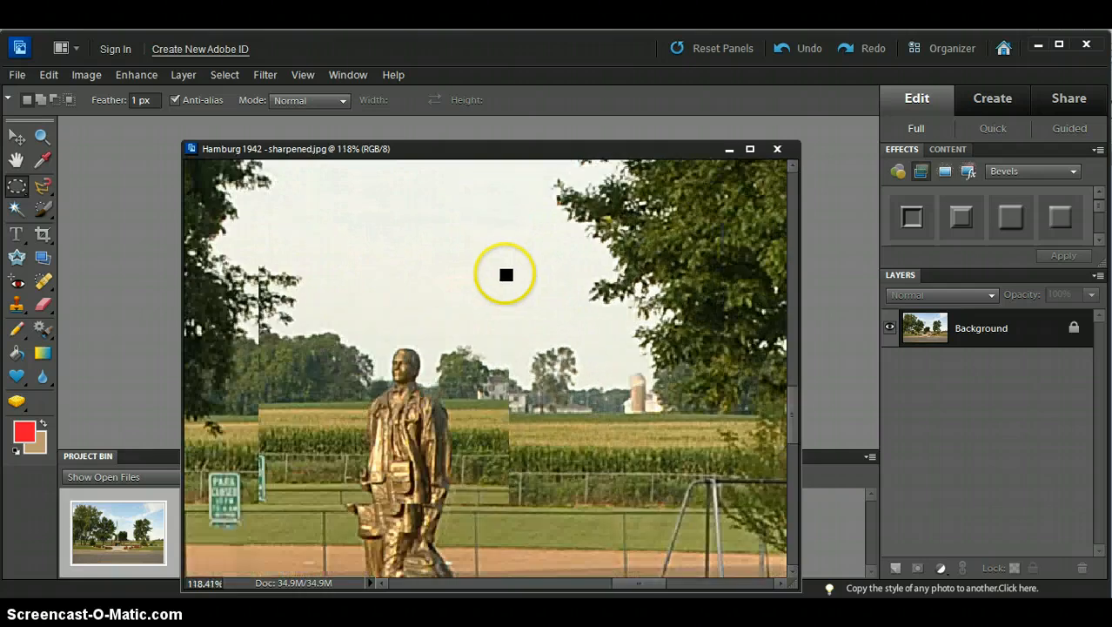
scroll(503, 277, down, 8)
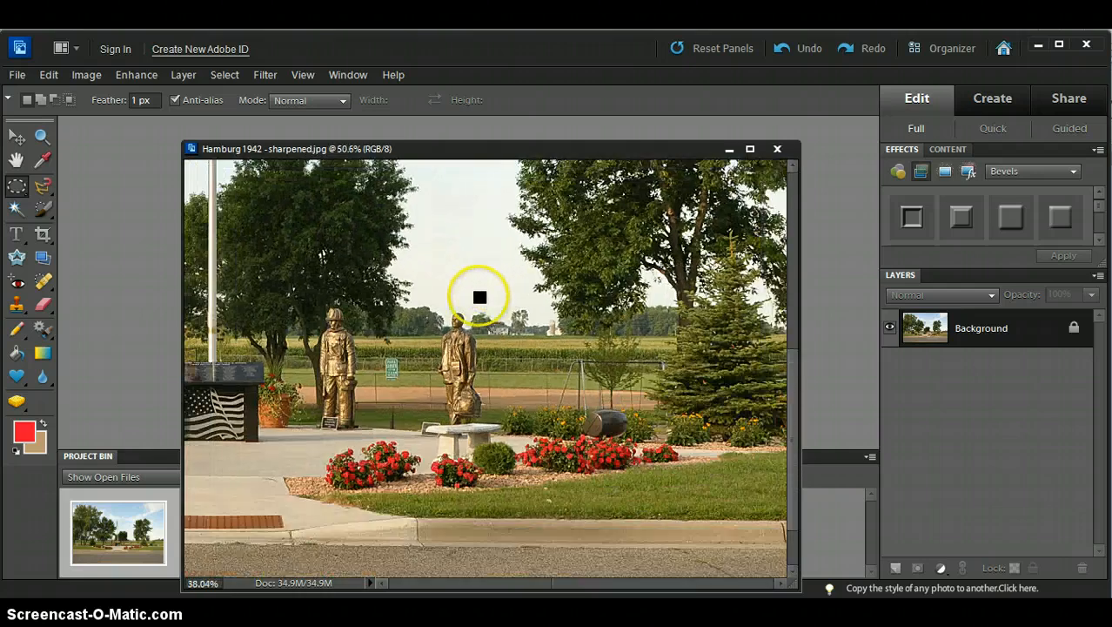
scroll(515, 264, down, 1)
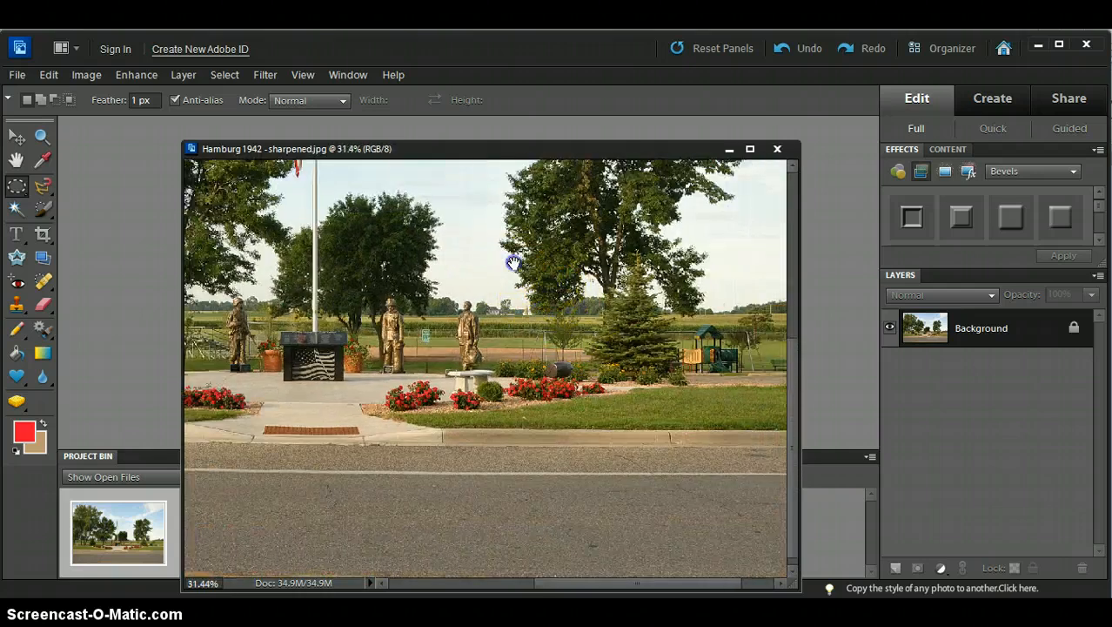
drag(514, 261, 571, 384)
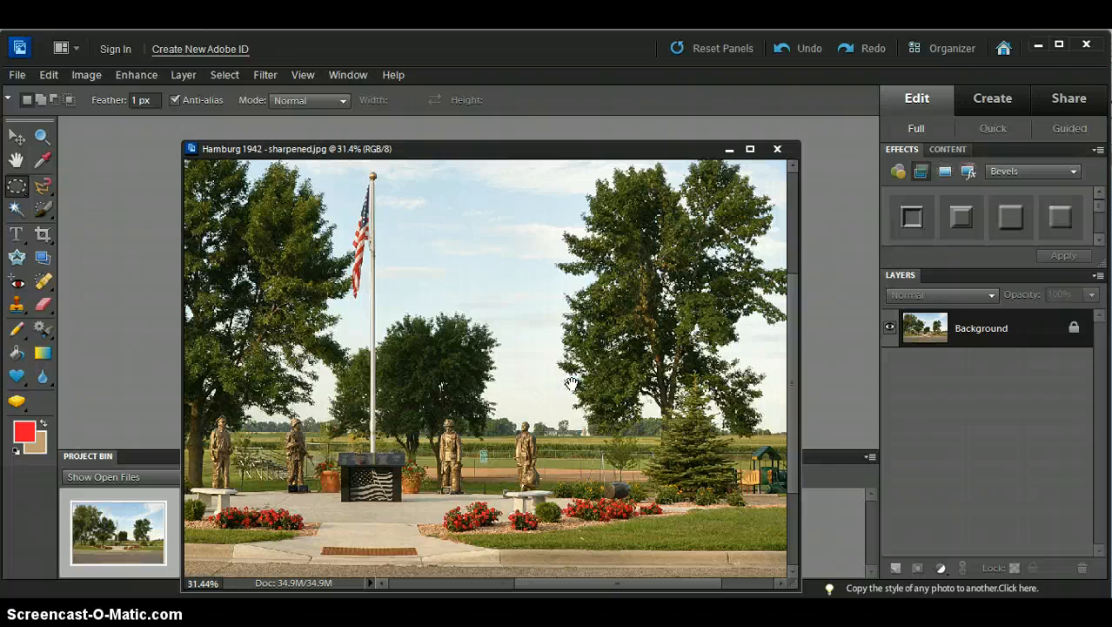
key(ctrl+v)
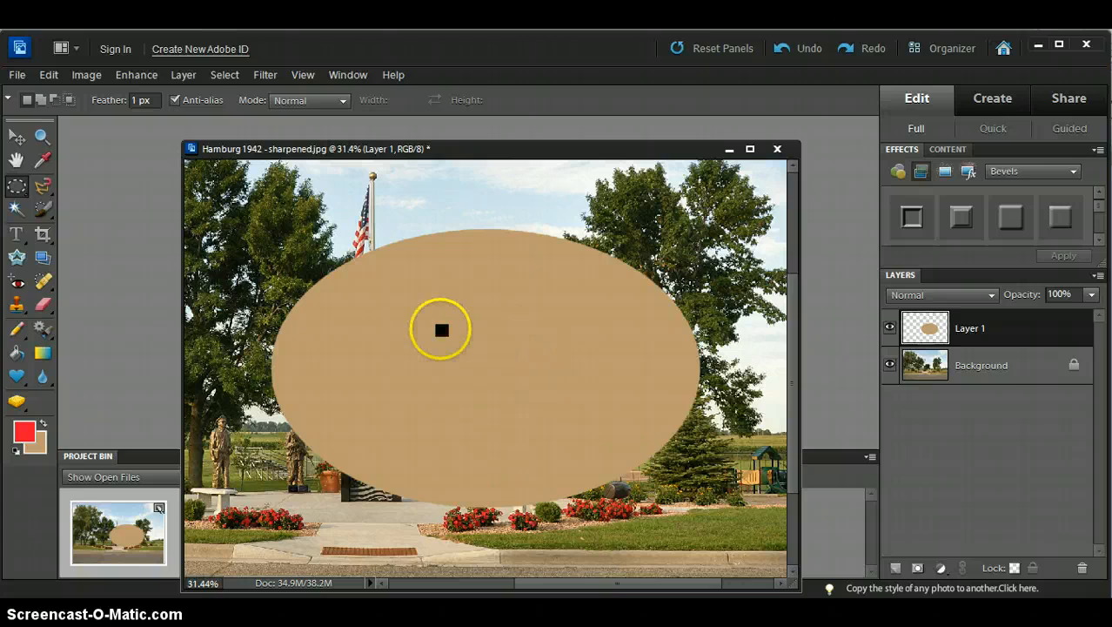
Step: Scale the tan ellipse proportionally to about 48% and place it in the sky between the flagpole and the large tree, with the bounding box hidden
click(15, 136)
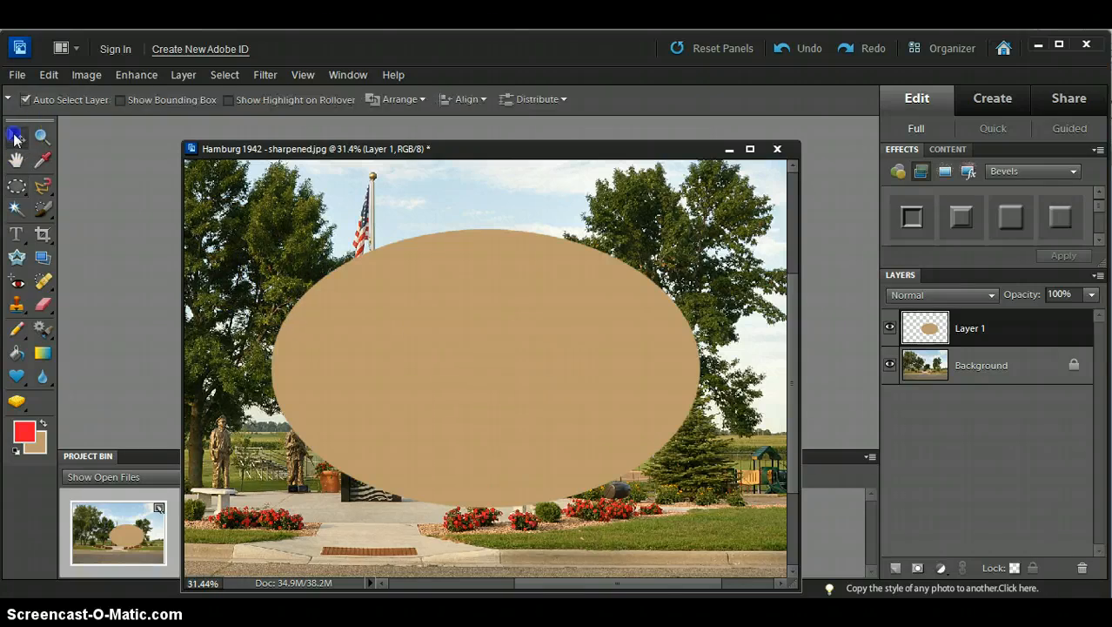
click(121, 101)
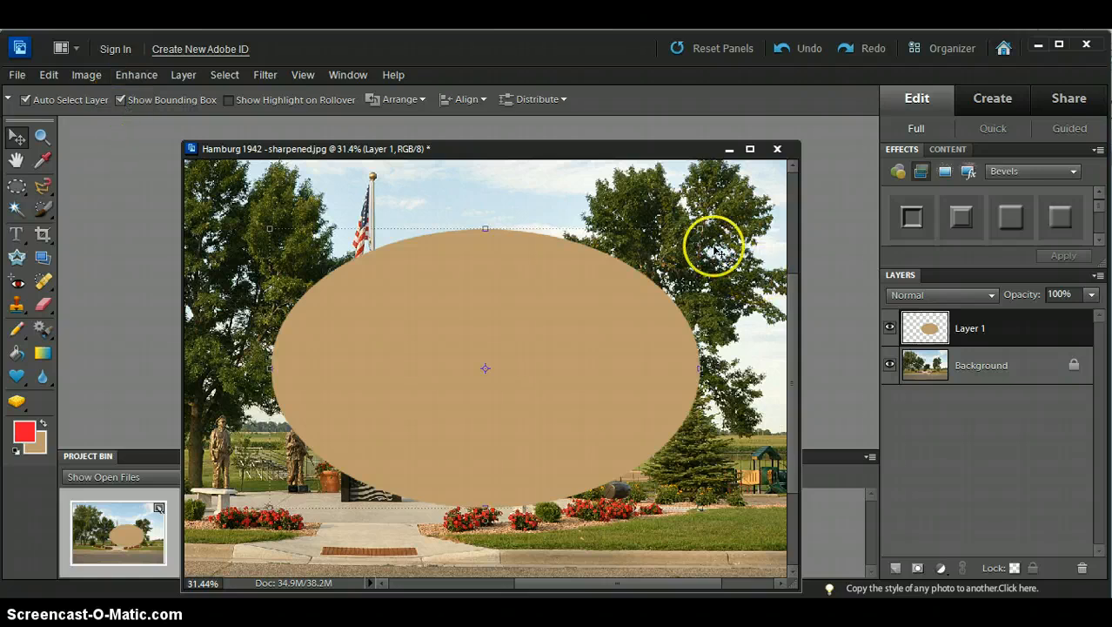
drag(696, 229, 546, 361)
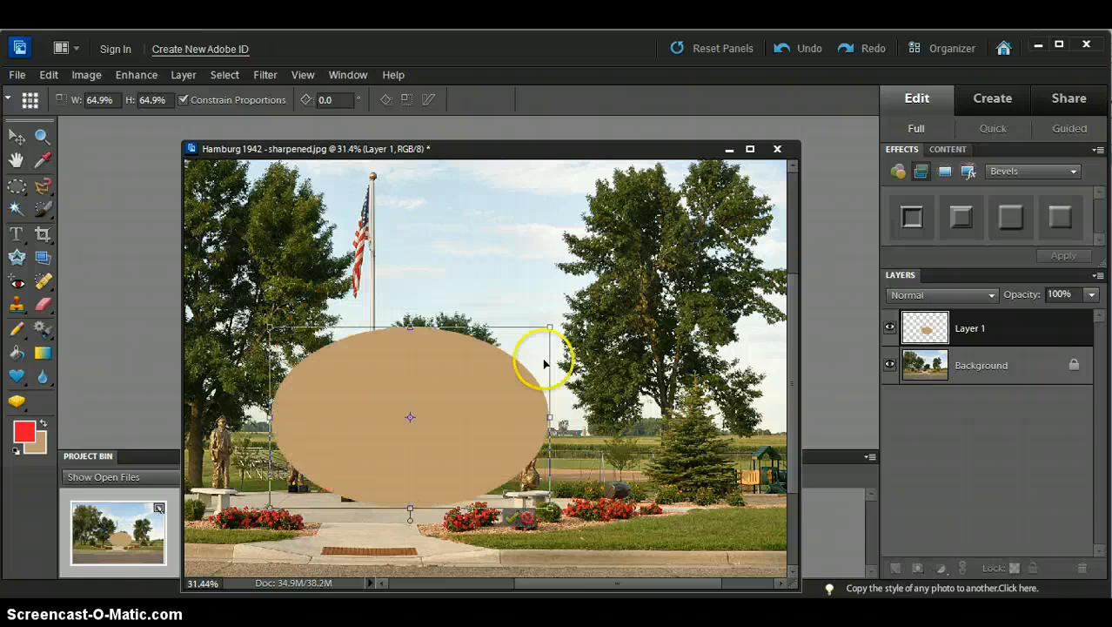
drag(497, 400, 551, 349)
scroll(711, 337, down, 1)
scroll(712, 337, down, 1)
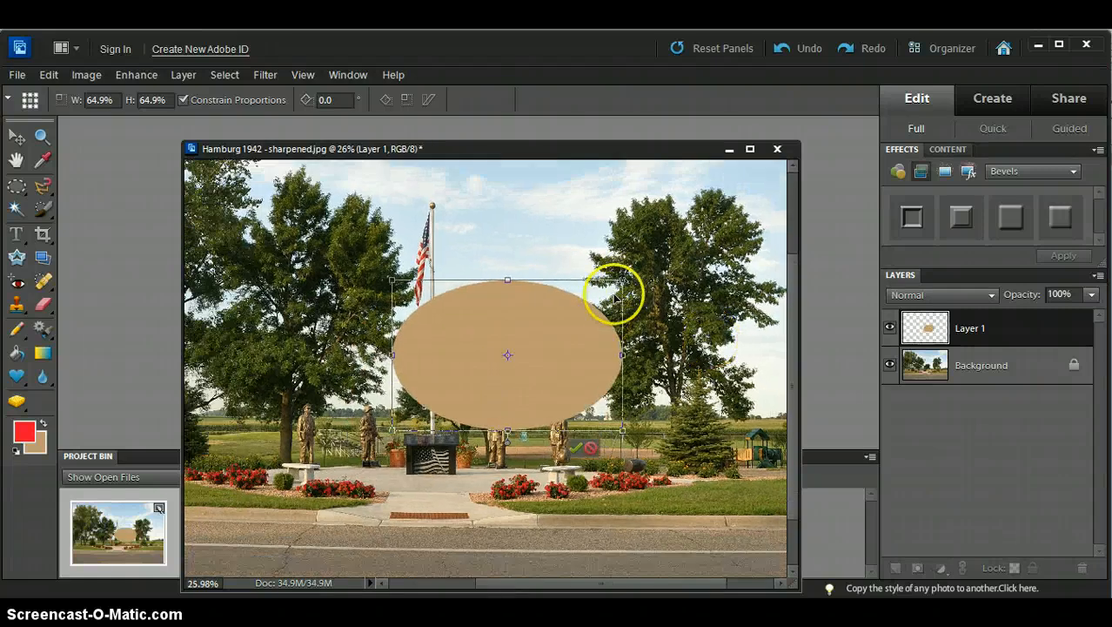
drag(624, 283, 544, 349)
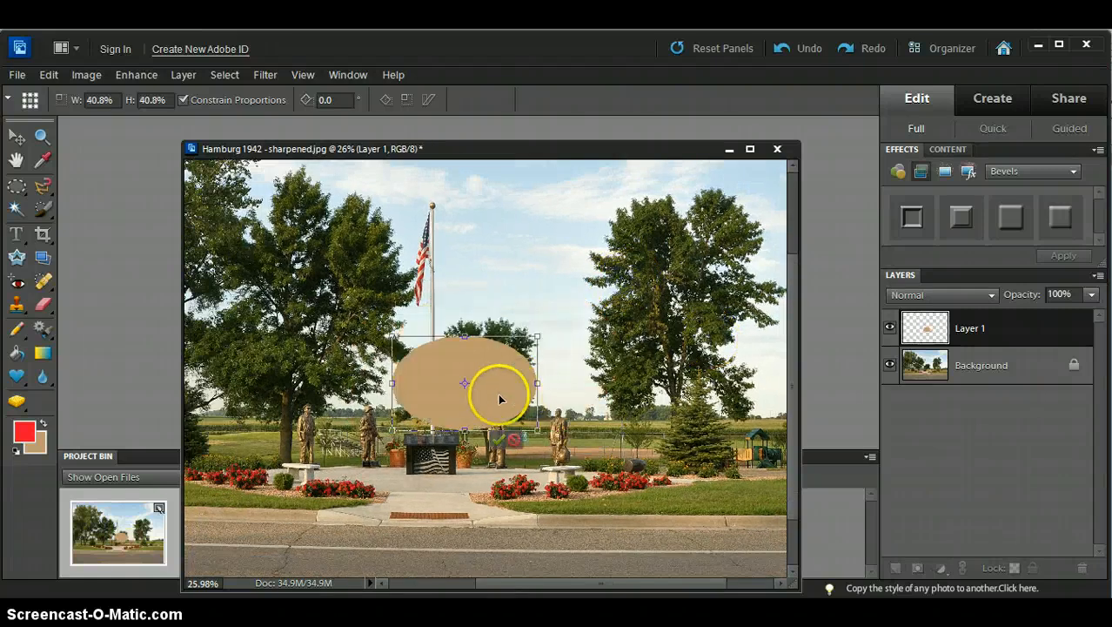
drag(499, 397, 560, 251)
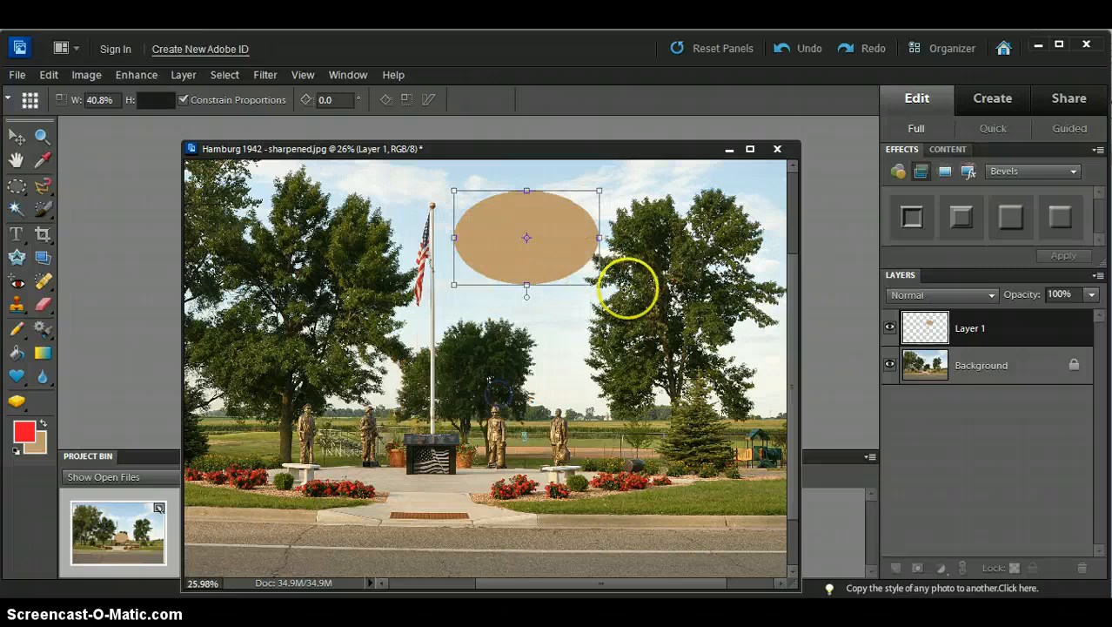
drag(600, 282, 623, 301)
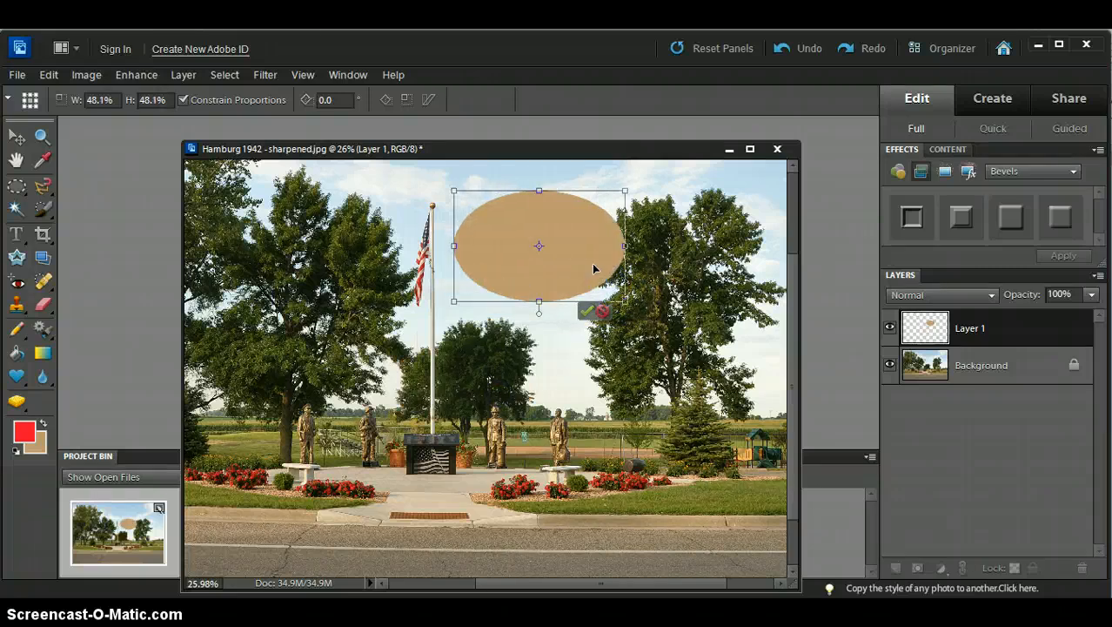
click(588, 312)
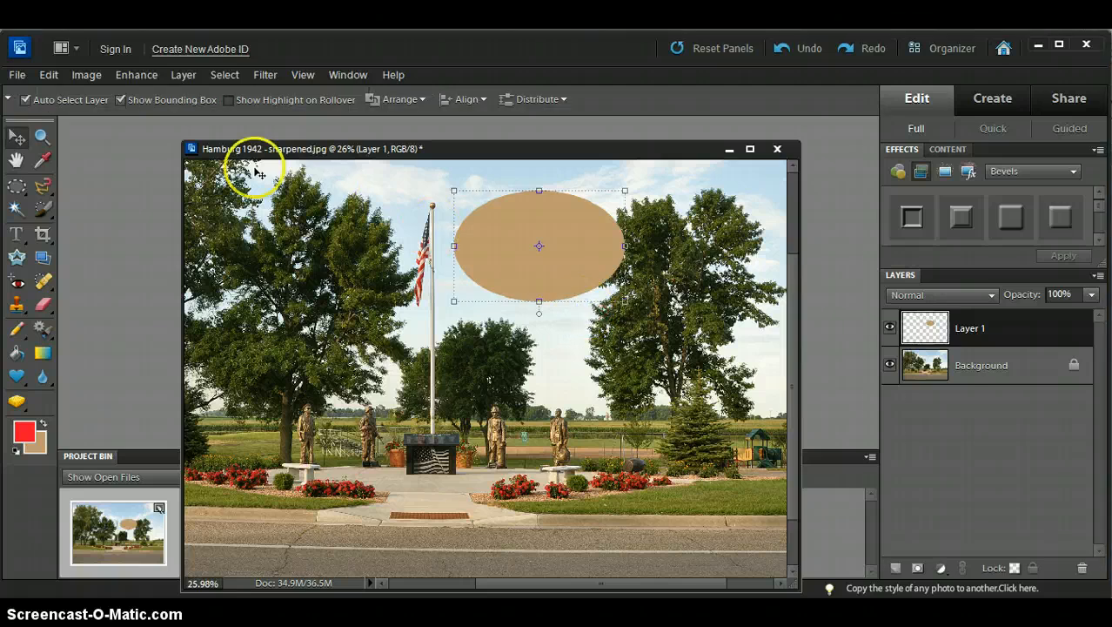
click(121, 100)
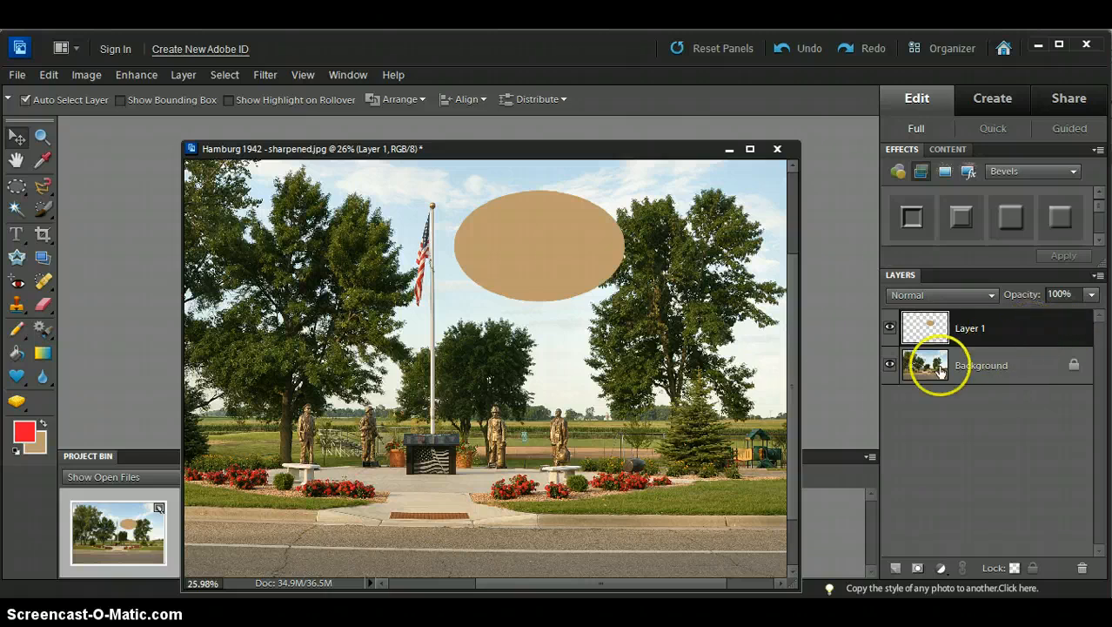
Step: Set the Type tool to the Monotype Corsiva font at 18 pt
click(16, 238)
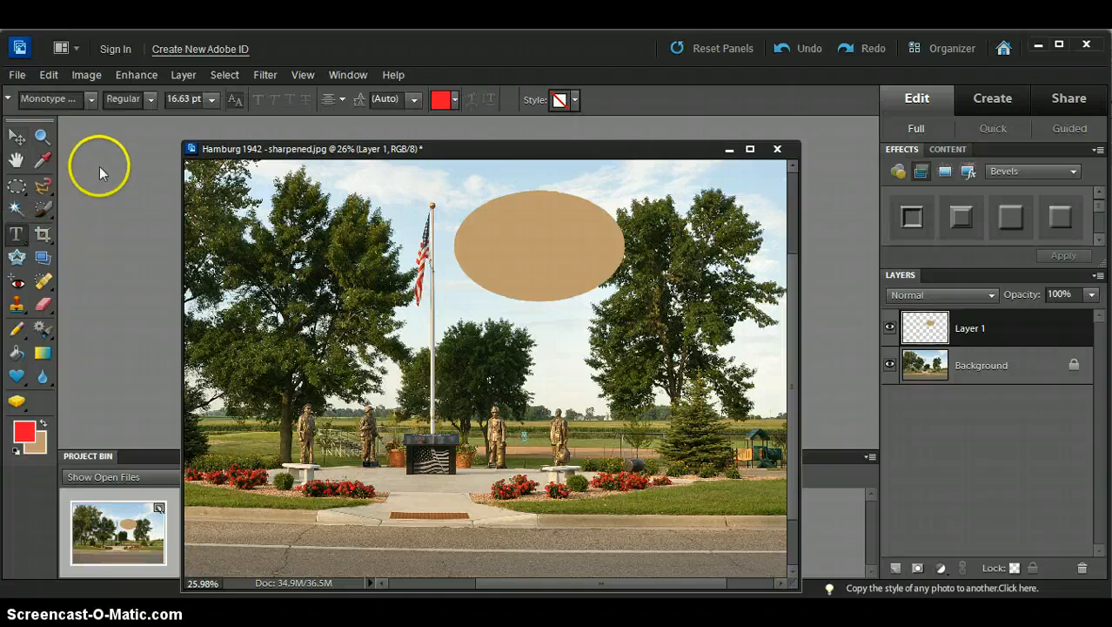
click(90, 101)
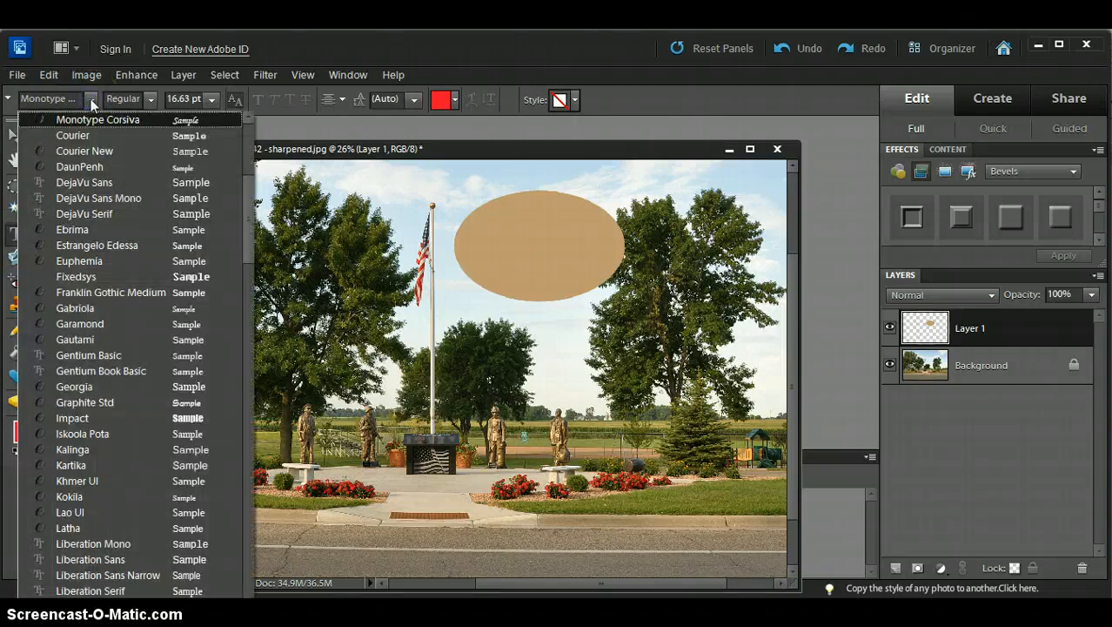
scroll(247, 213, up, 1)
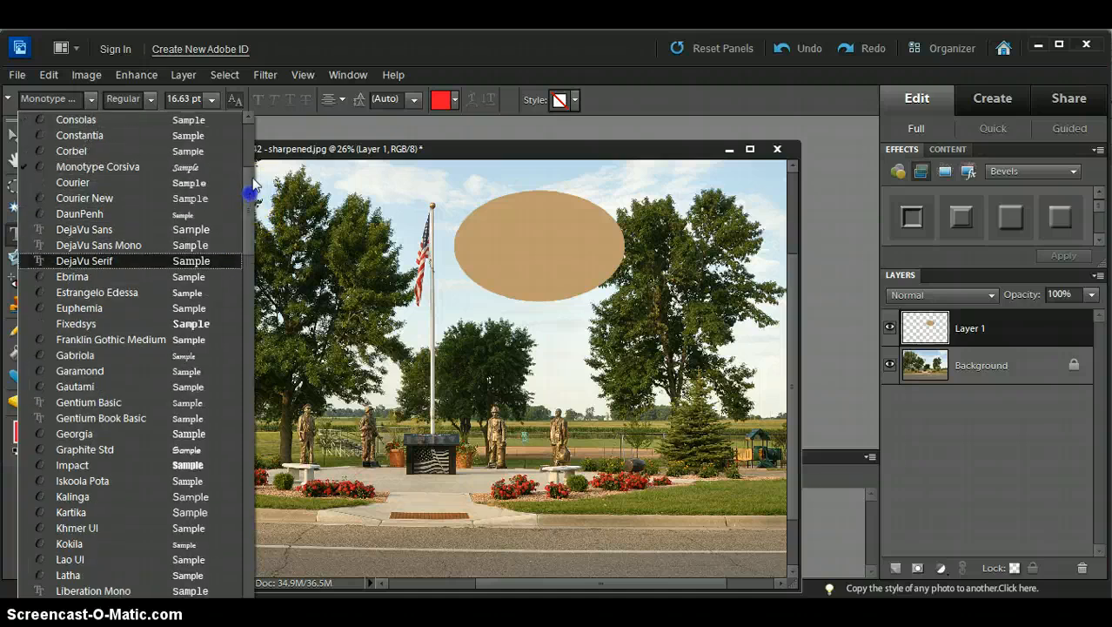
click(90, 169)
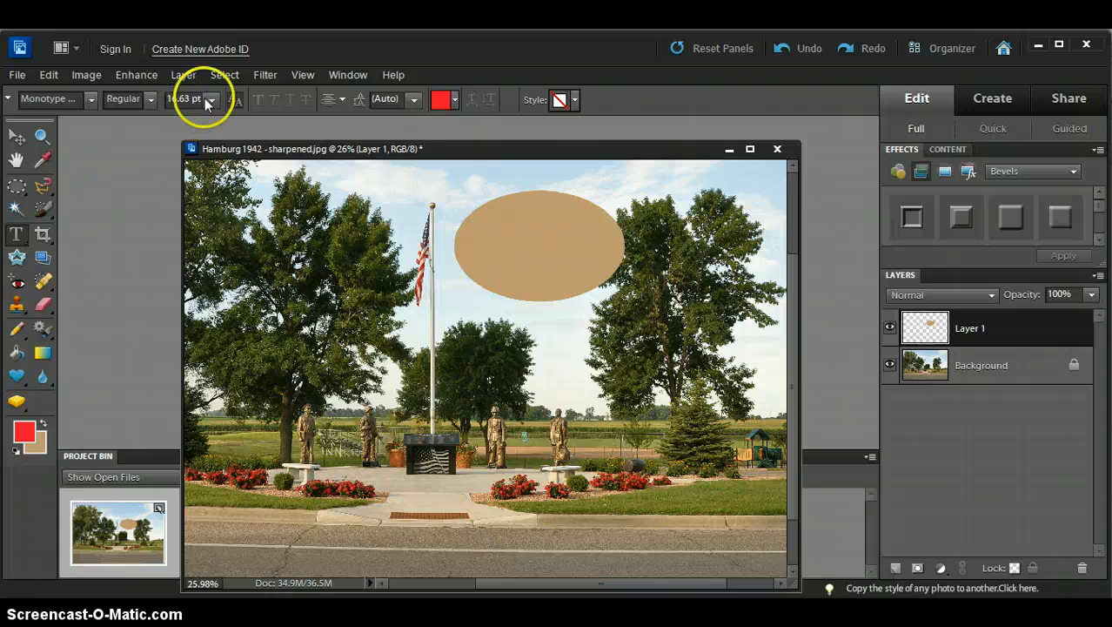
click(209, 101)
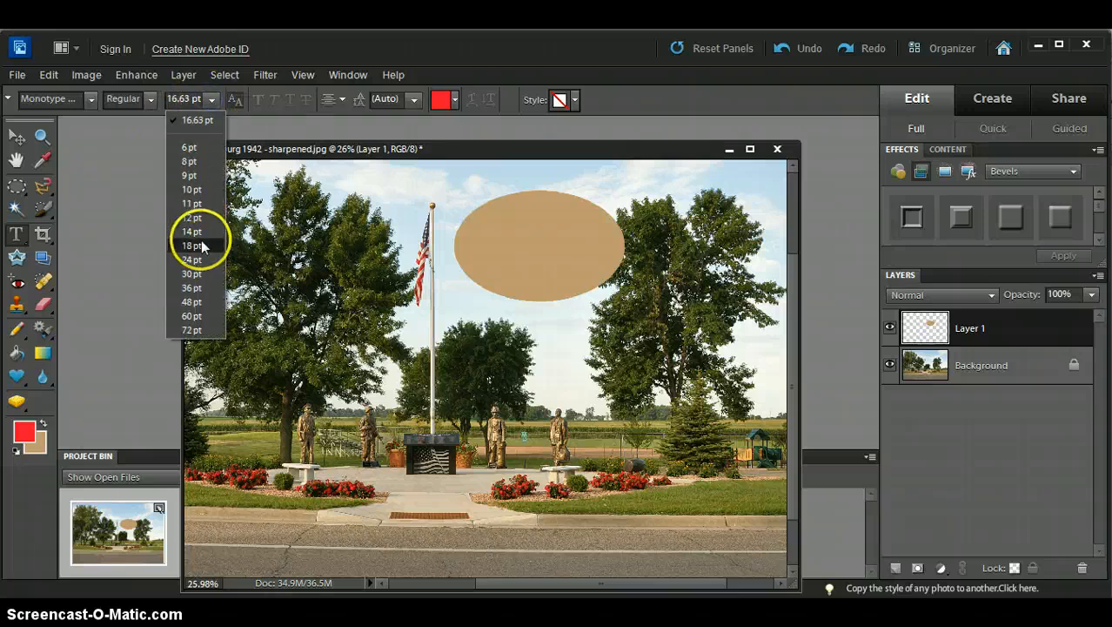
click(201, 246)
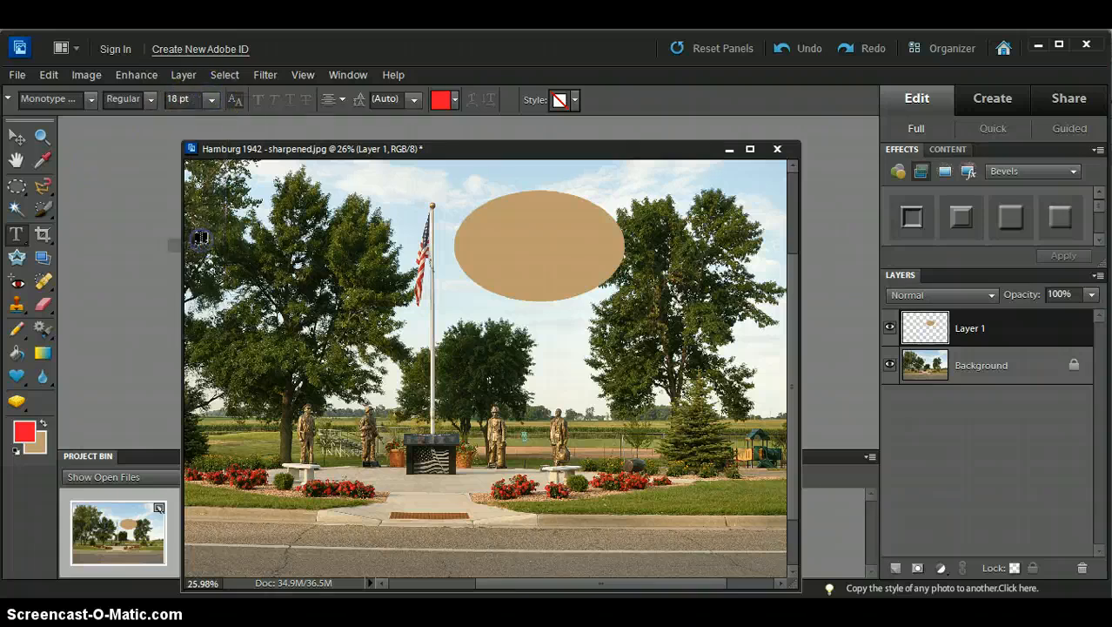
Step: Set the text color to black and the alignment to Center Text
click(454, 101)
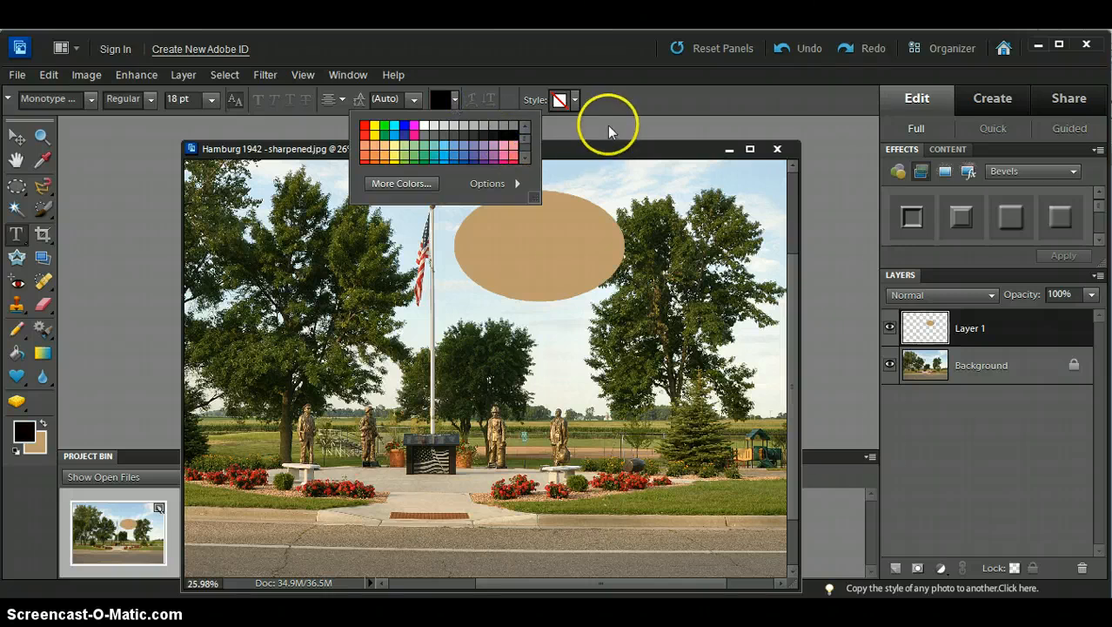
click(601, 153)
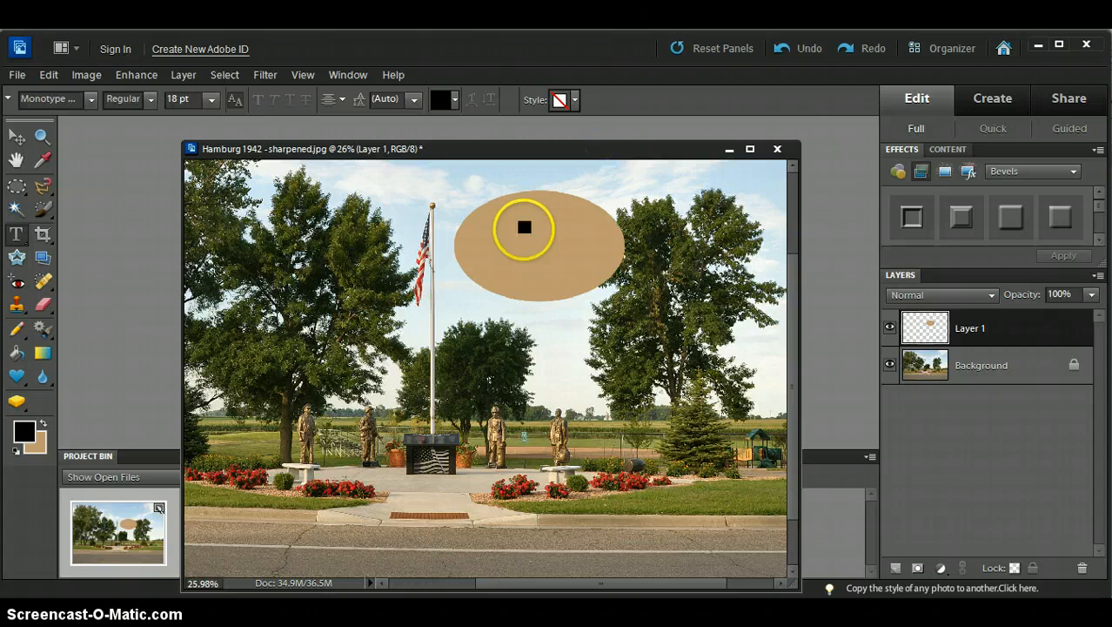
click(343, 101)
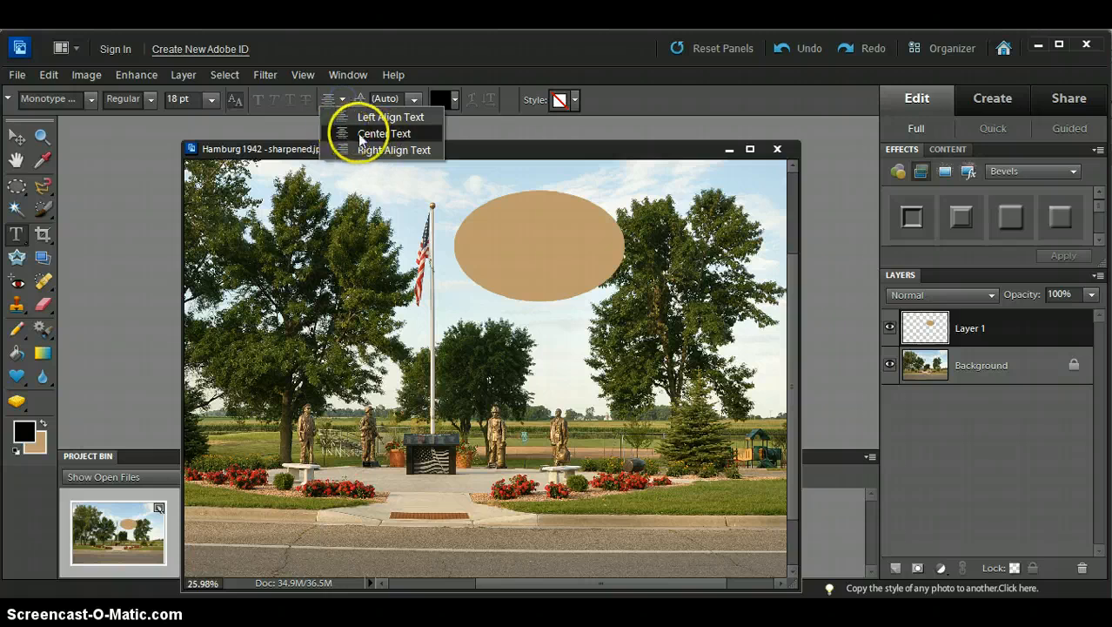
click(357, 136)
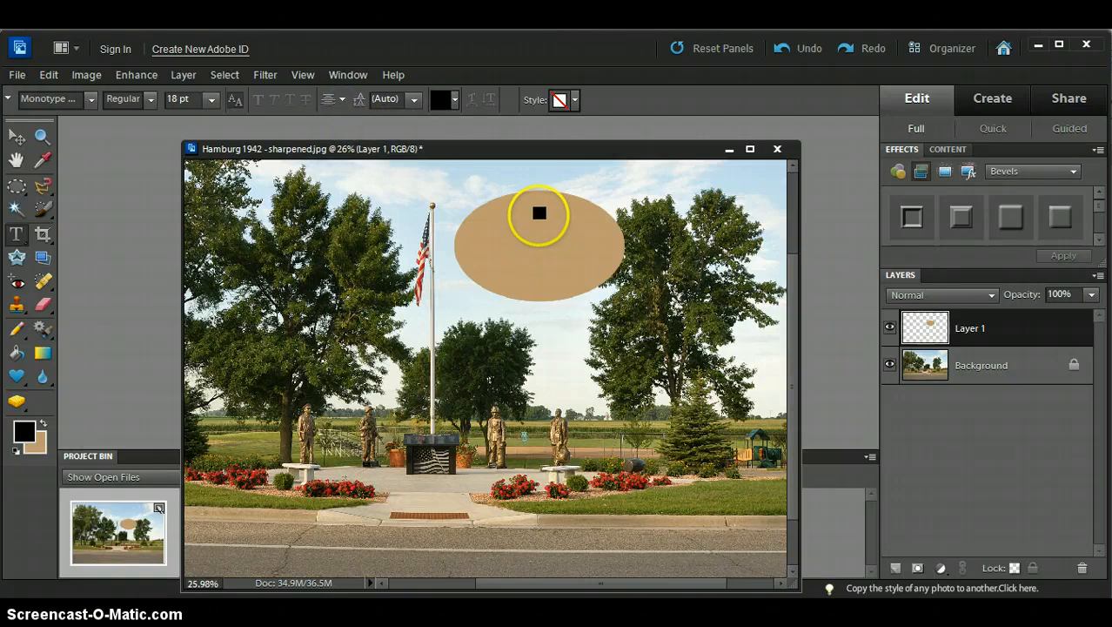
Step: Start a text block near the top of the tan oval with the lines "Thank You for your" and "support of the"
scroll(532, 241, up, 1)
scroll(532, 241, up, 1)
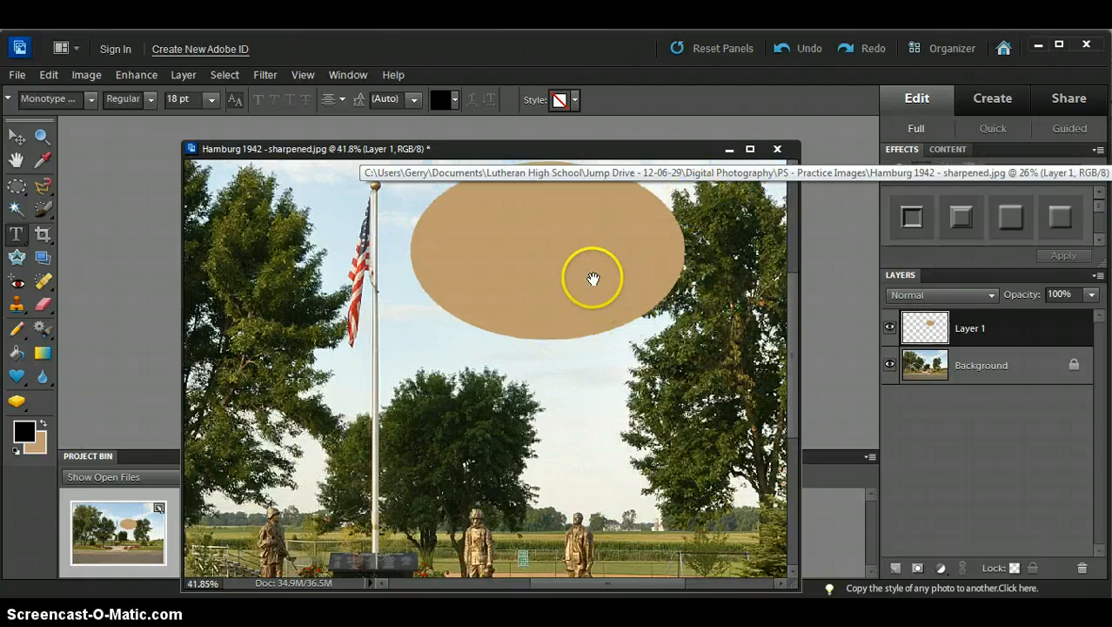
drag(591, 278, 594, 333)
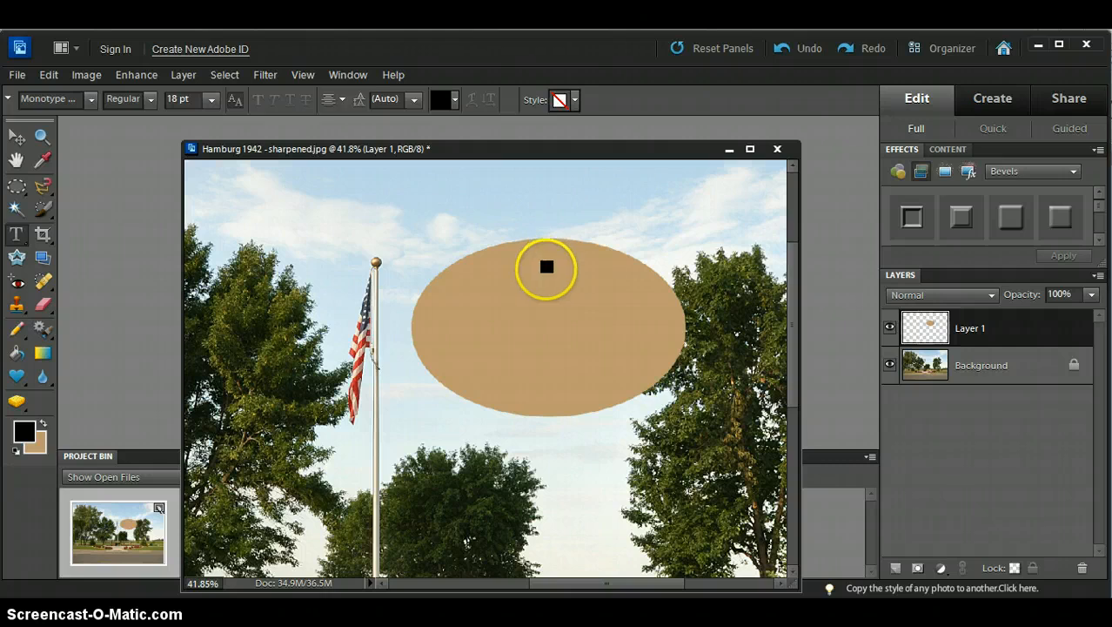
click(550, 271)
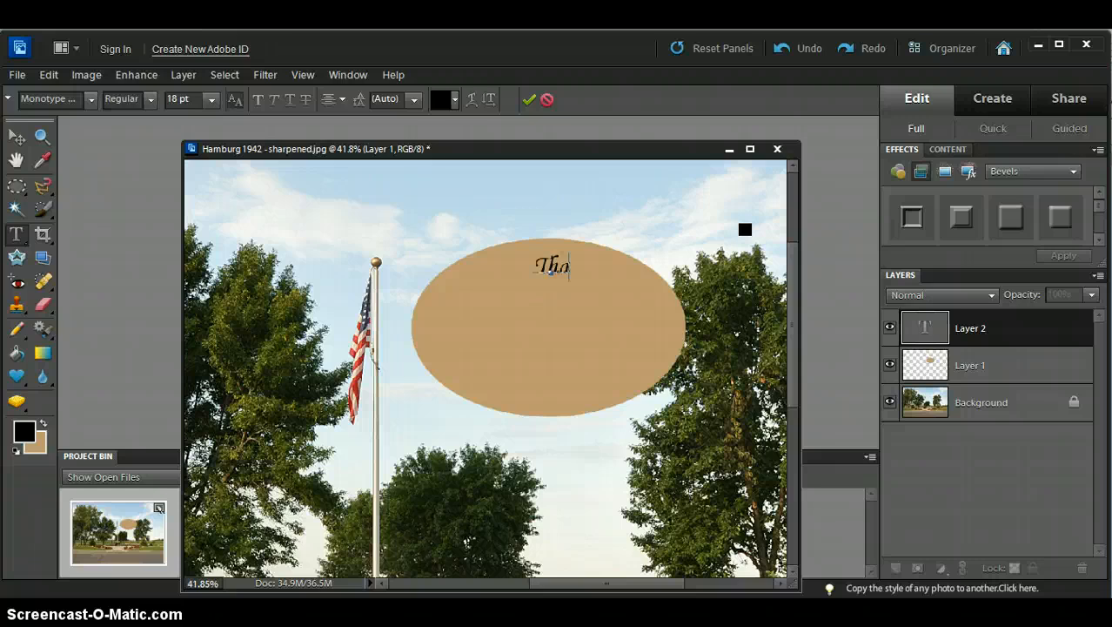
text(Thank Yo)
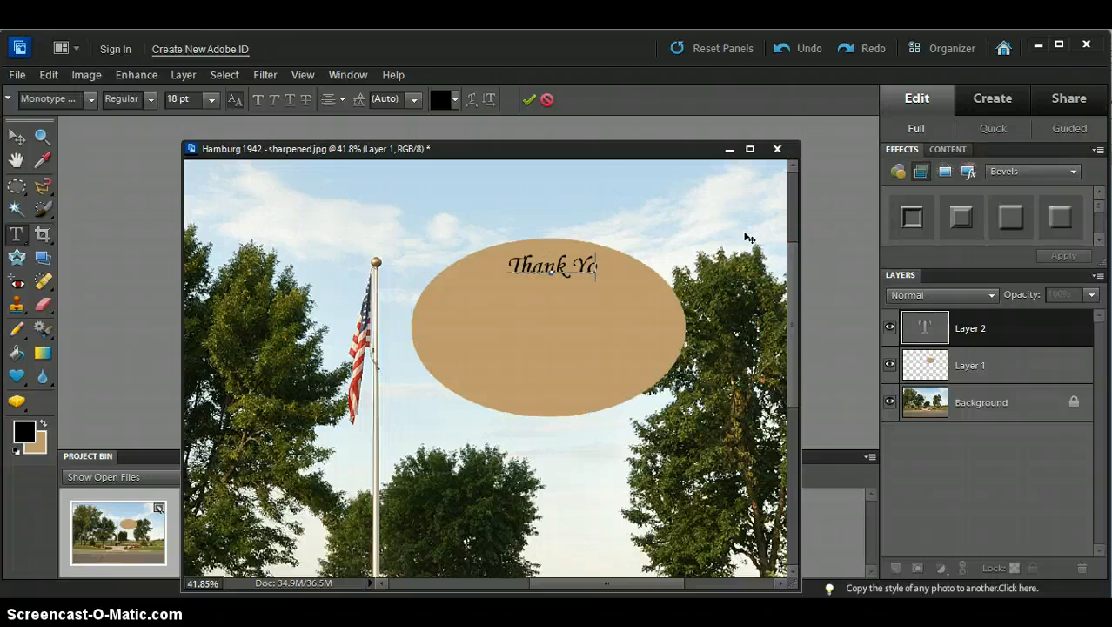
text(u fo)
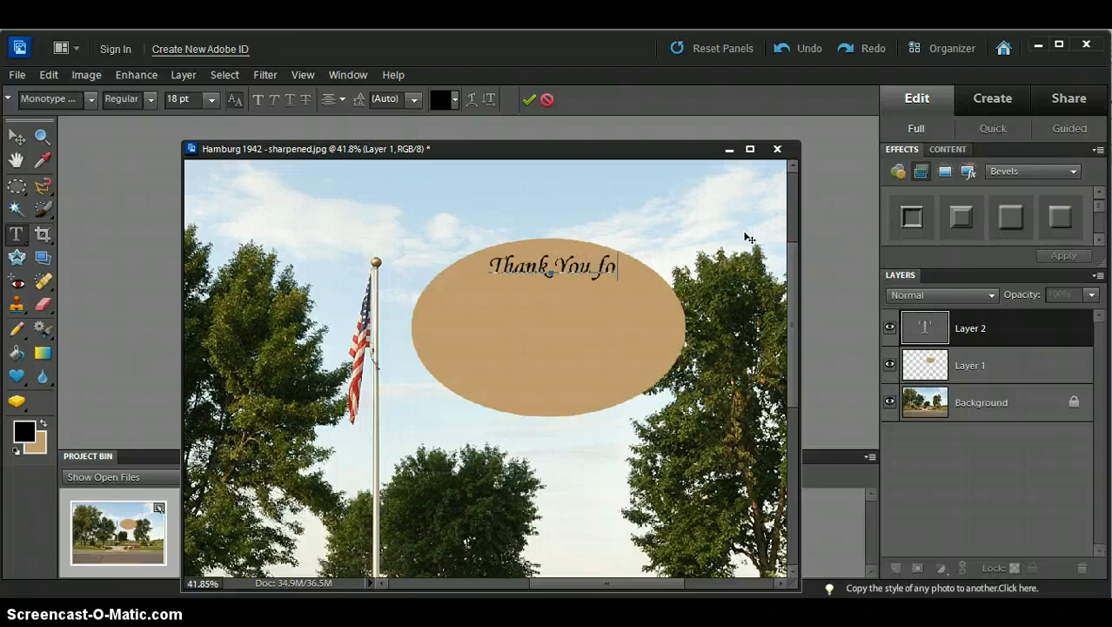
text(r your)
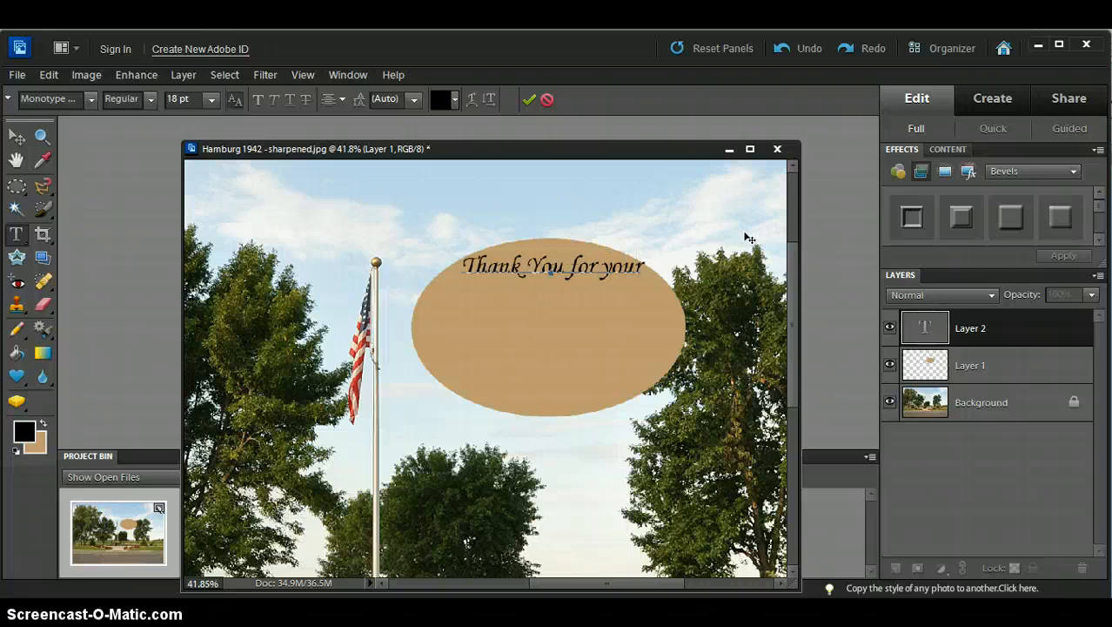
text( Sup)
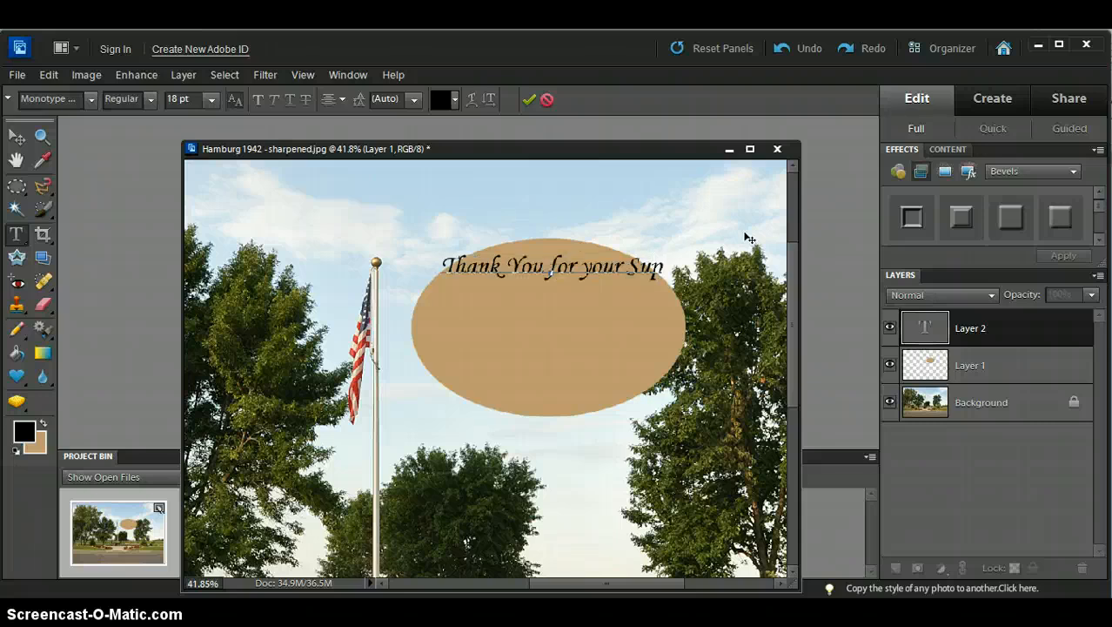
key(BackSpace)
key(BackSpace)
key(BackSpace)
key(BackSpace)
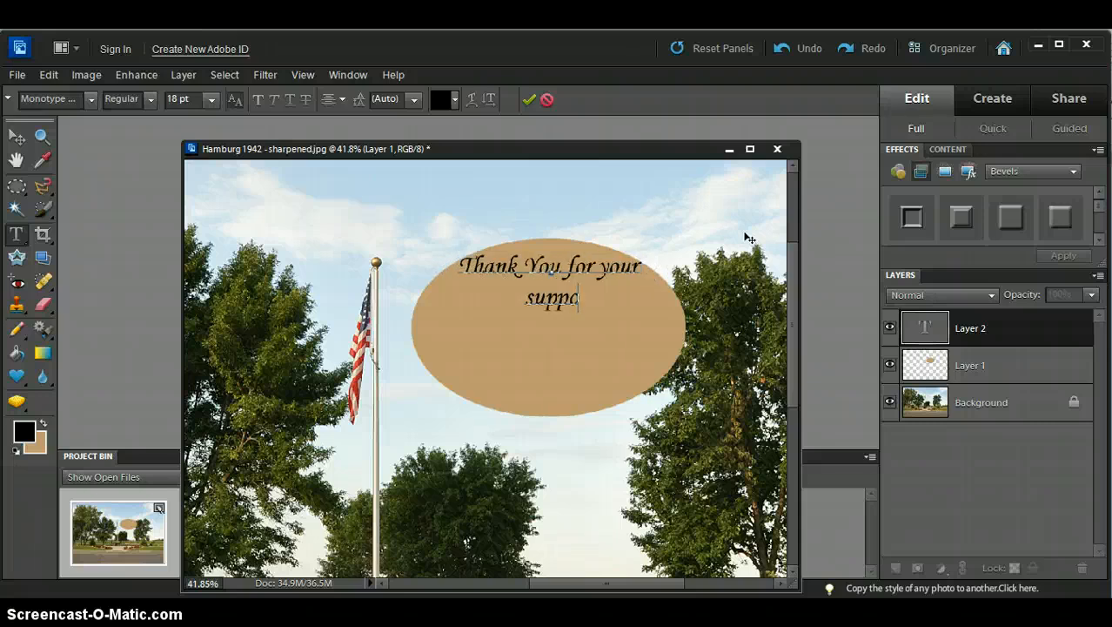
text(support of the)
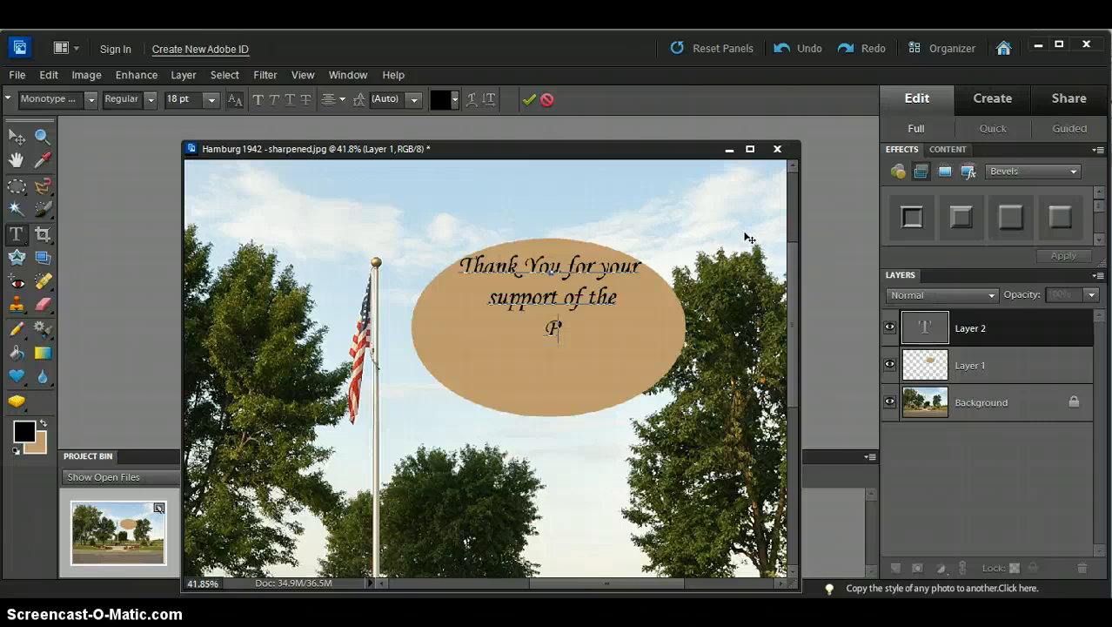
Step: Add "Public Service Memorial" as the third line of the oval's text
text(Paub)
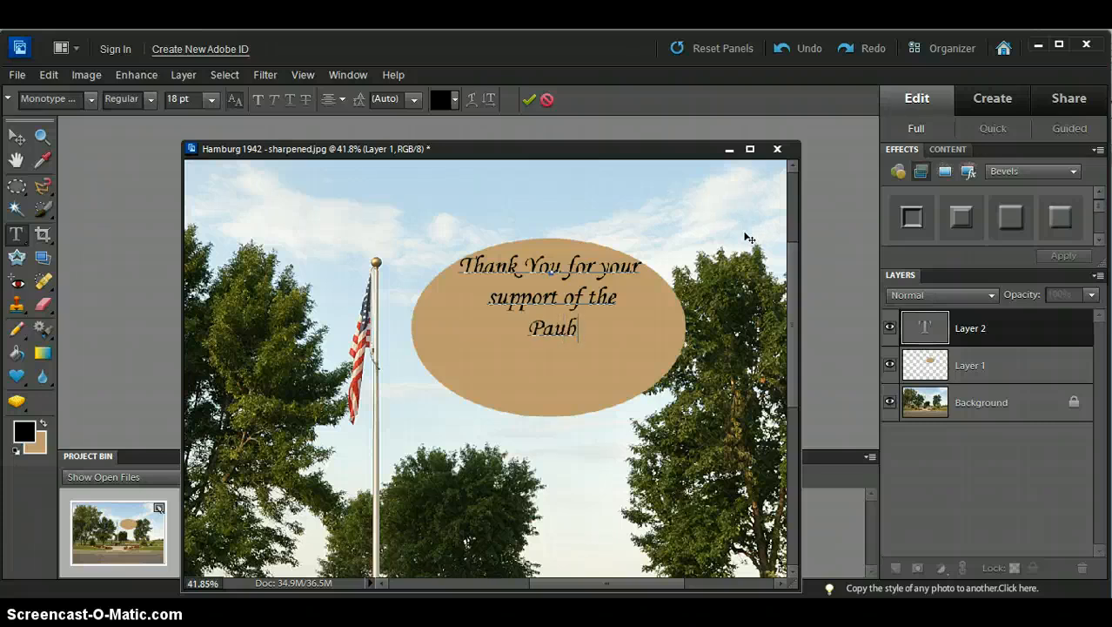
text(lic S)
key(BackSpace)
key(BackSpace)
key(BackSpace)
key(BackSpace)
key(BackSpace)
key(BackSpace)
text(blic S)
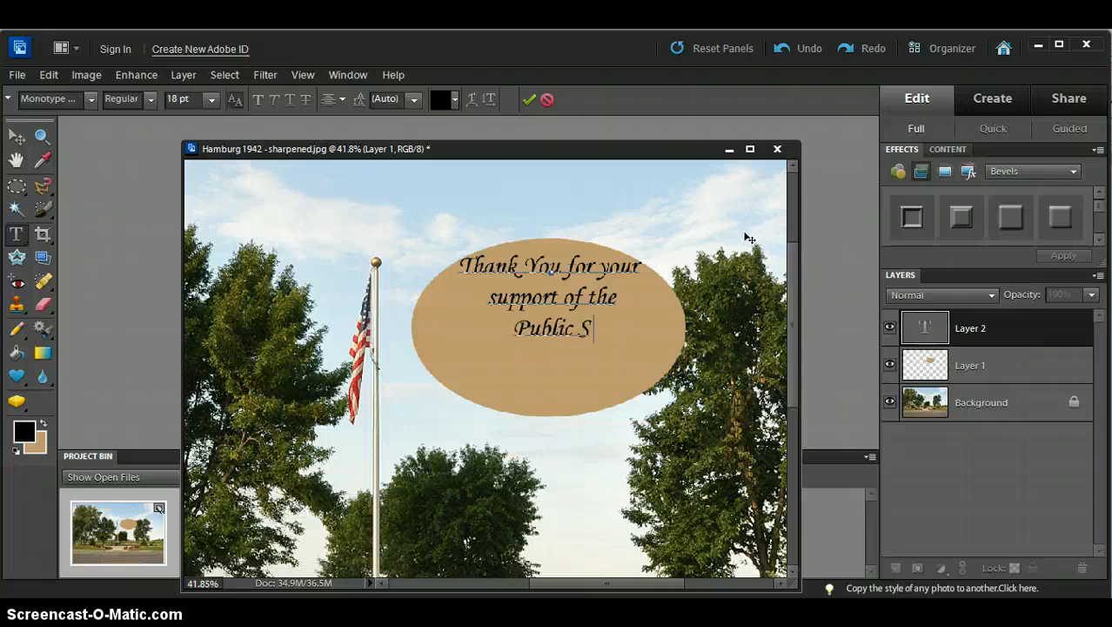
text(ervice M)
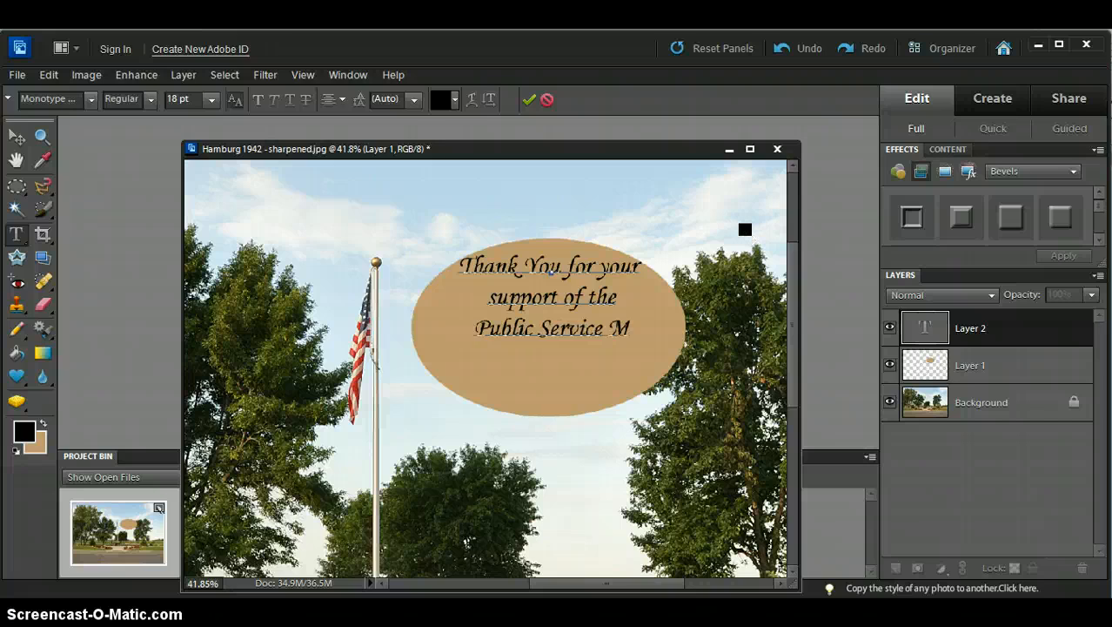
text(emorial )
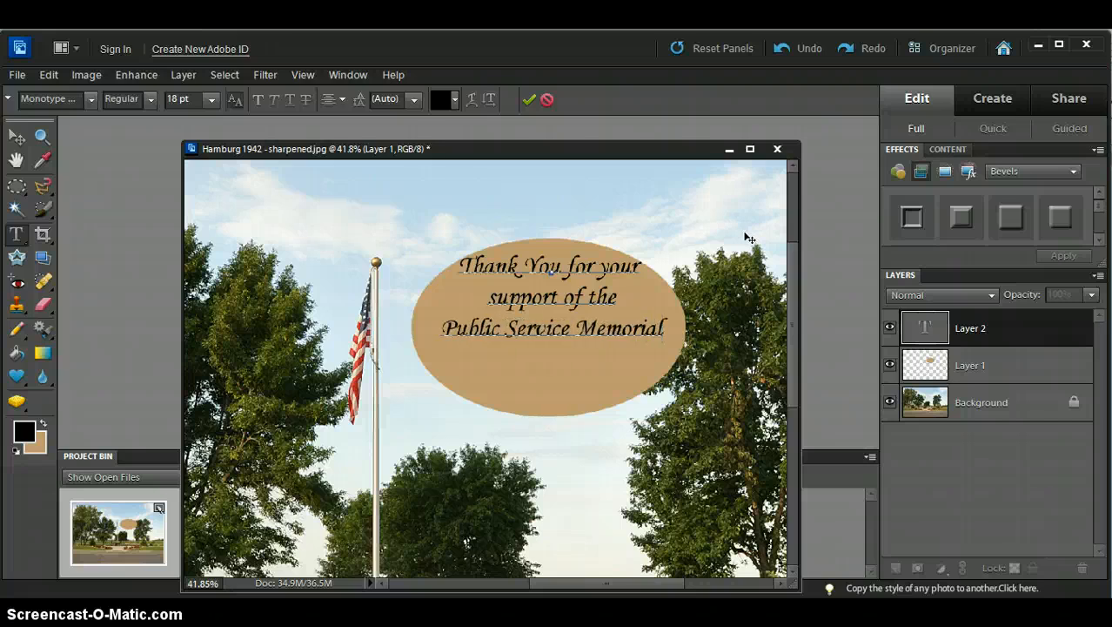
Step: Add the lines "Hamburg, MN" and "August 7, 2012" to the oval's text and commit it
text(Hamburg)
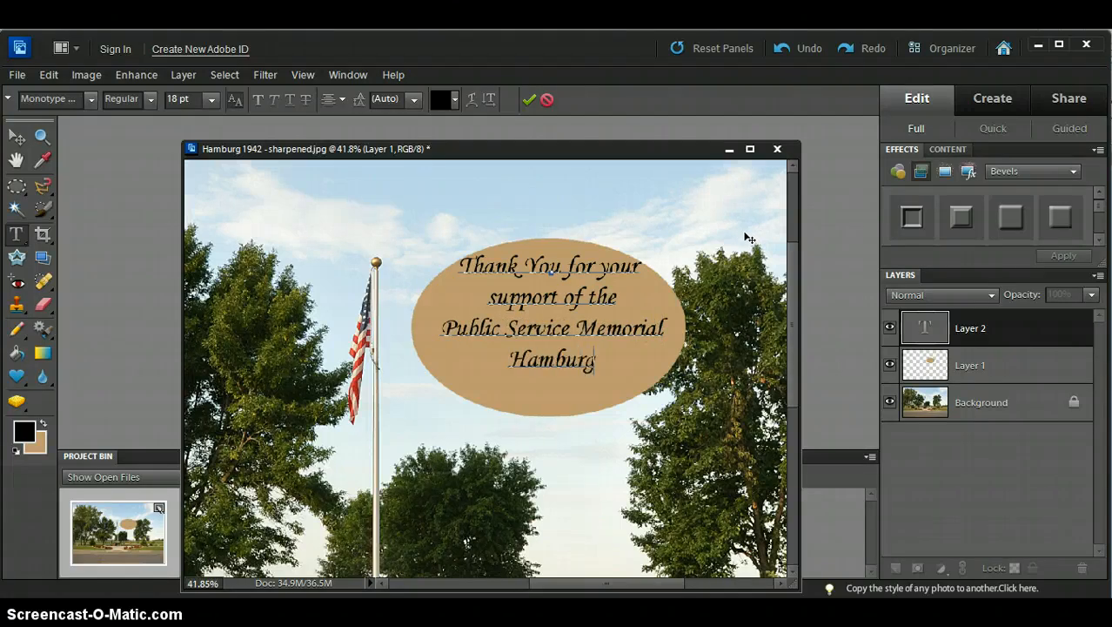
text(, MN )
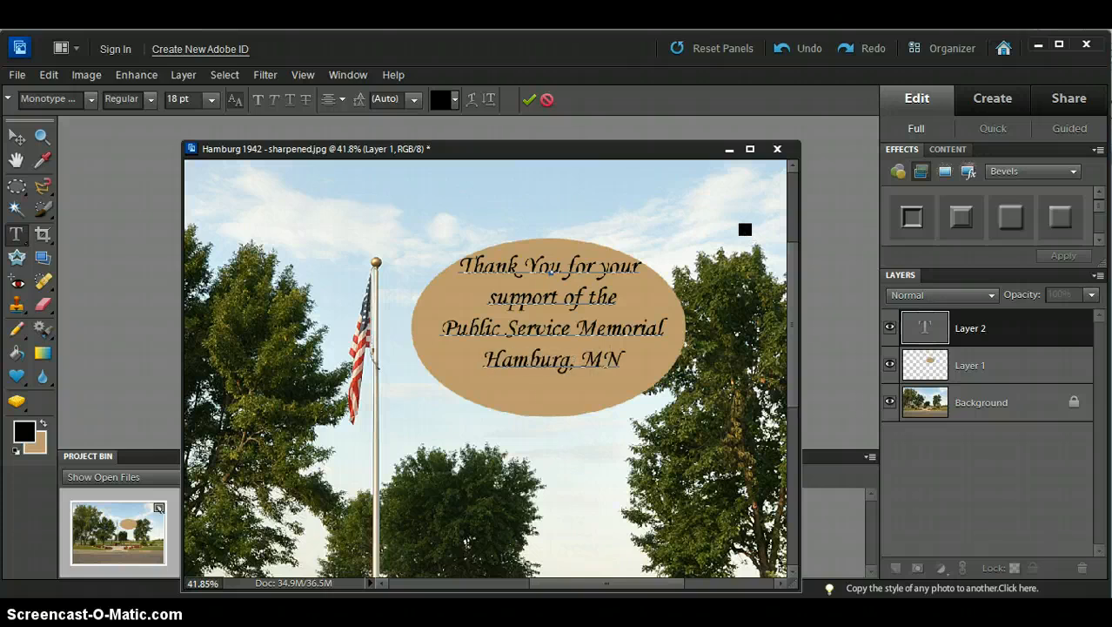
text(August )
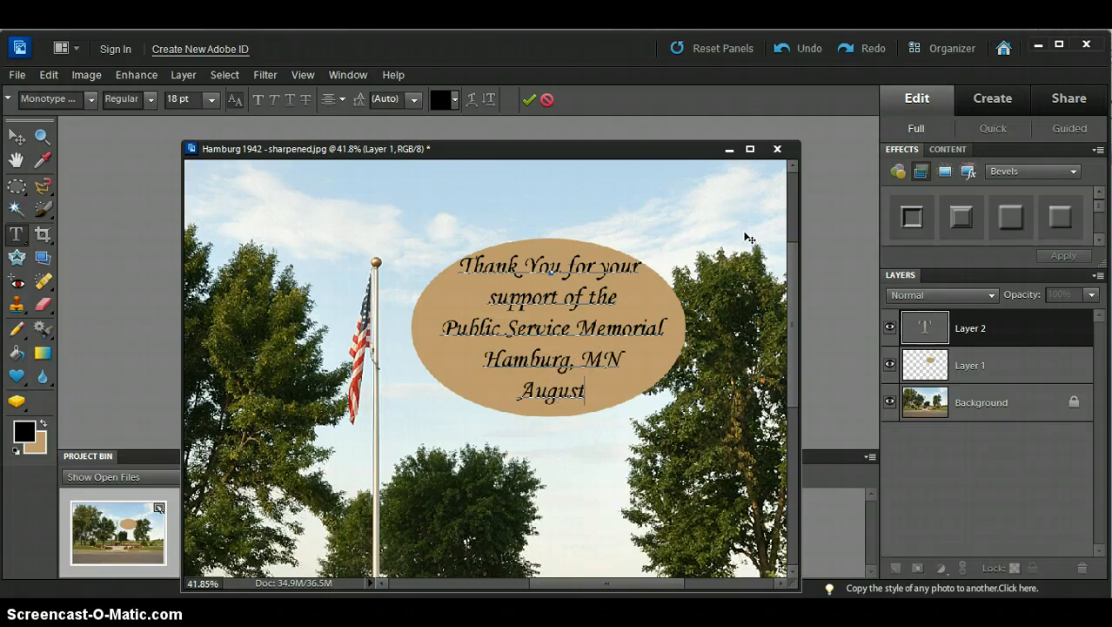
text(7,)
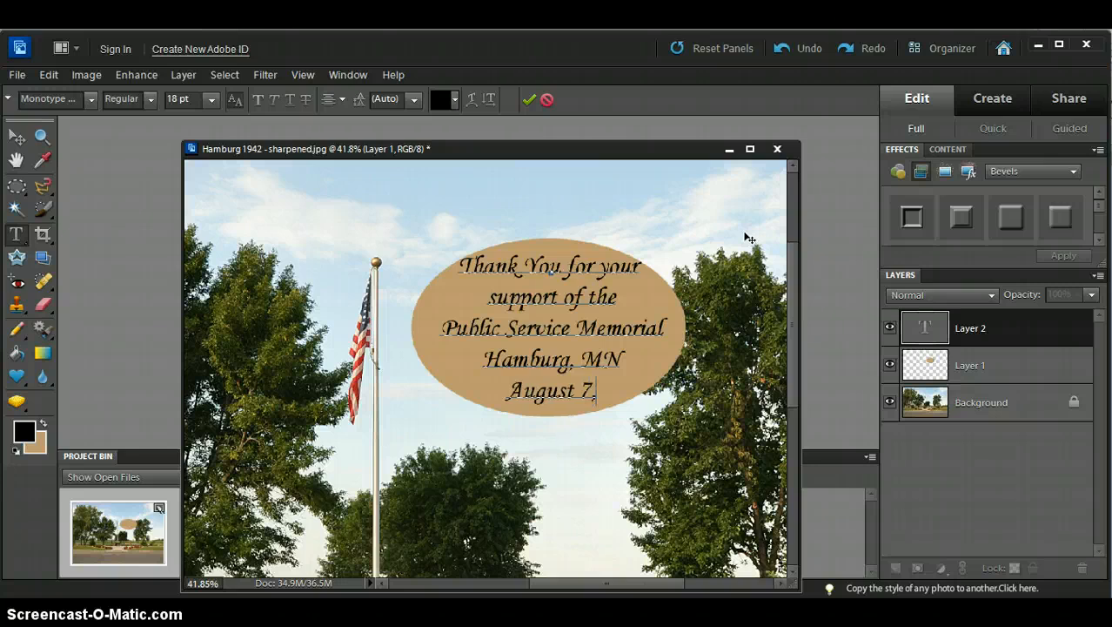
text( 2012)
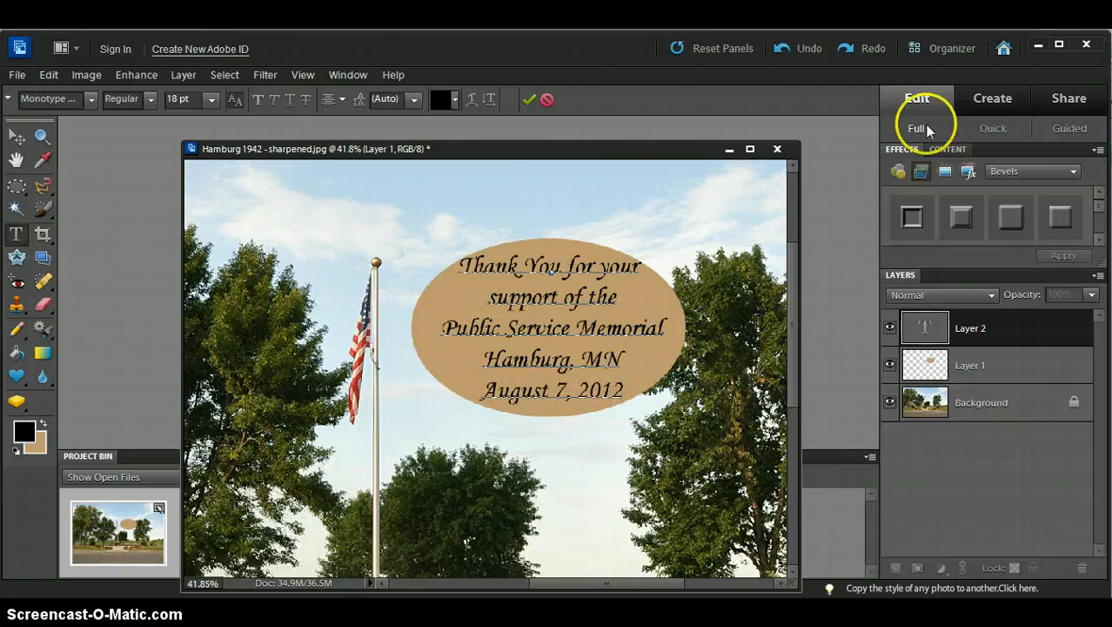
click(529, 101)
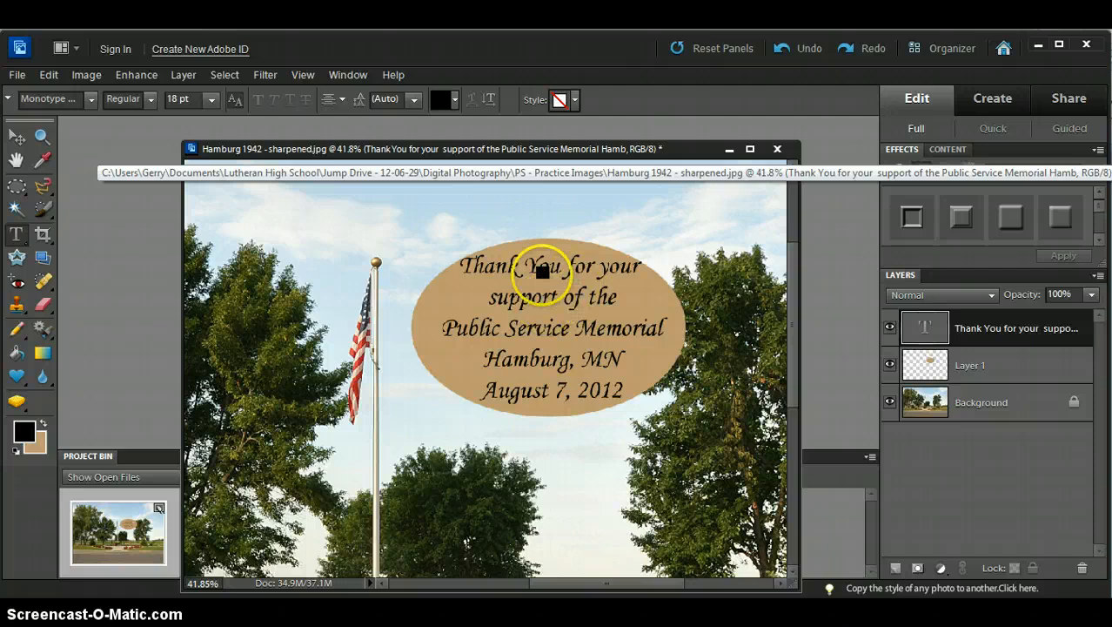
Step: Rebreak the text so the first line reads "Thank You" and the second "for your support of the", and commit the edit
click(495, 298)
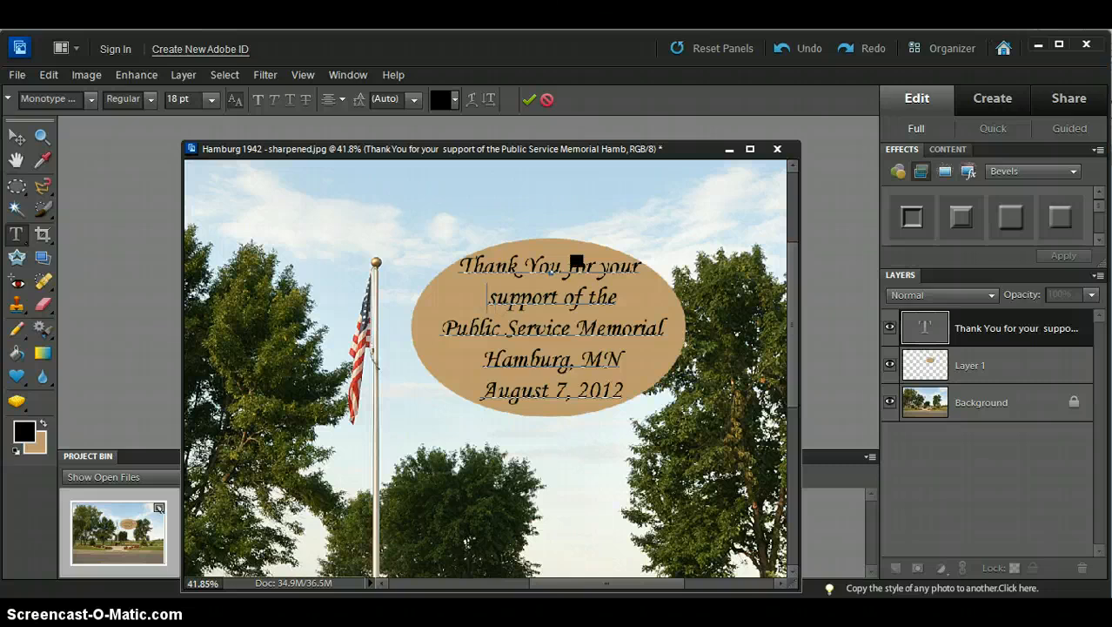
key(BackSpace)
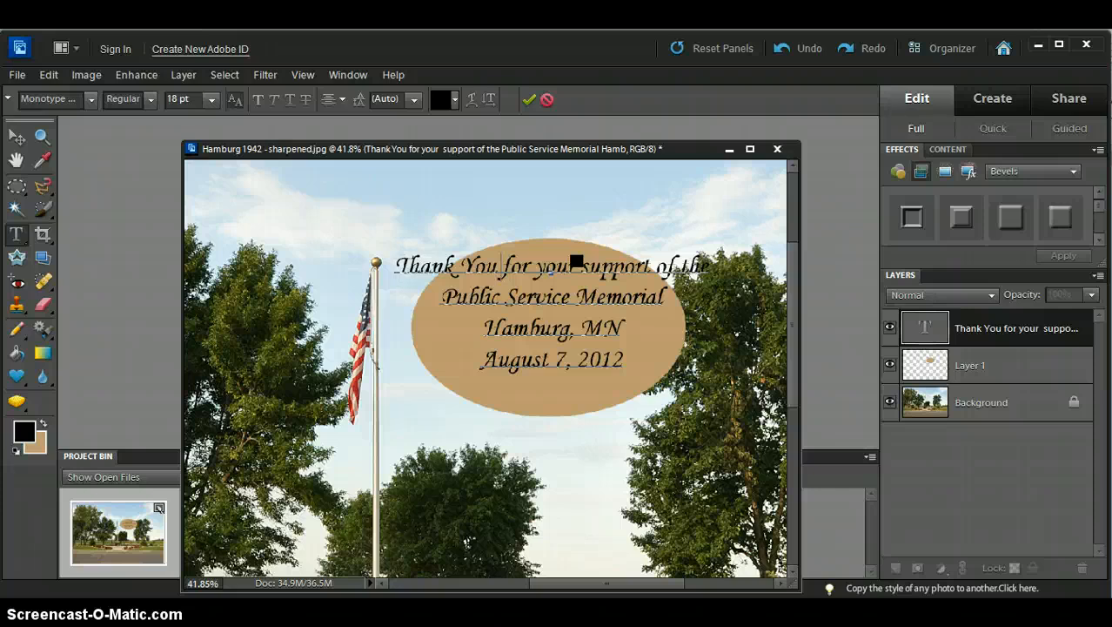
key(Return)
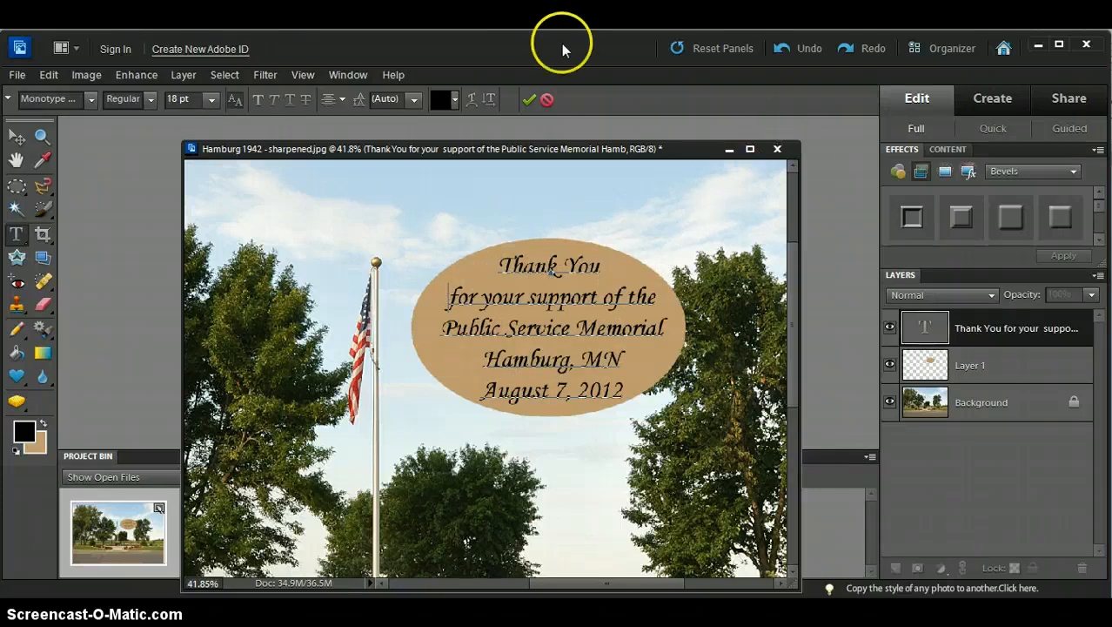
click(530, 99)
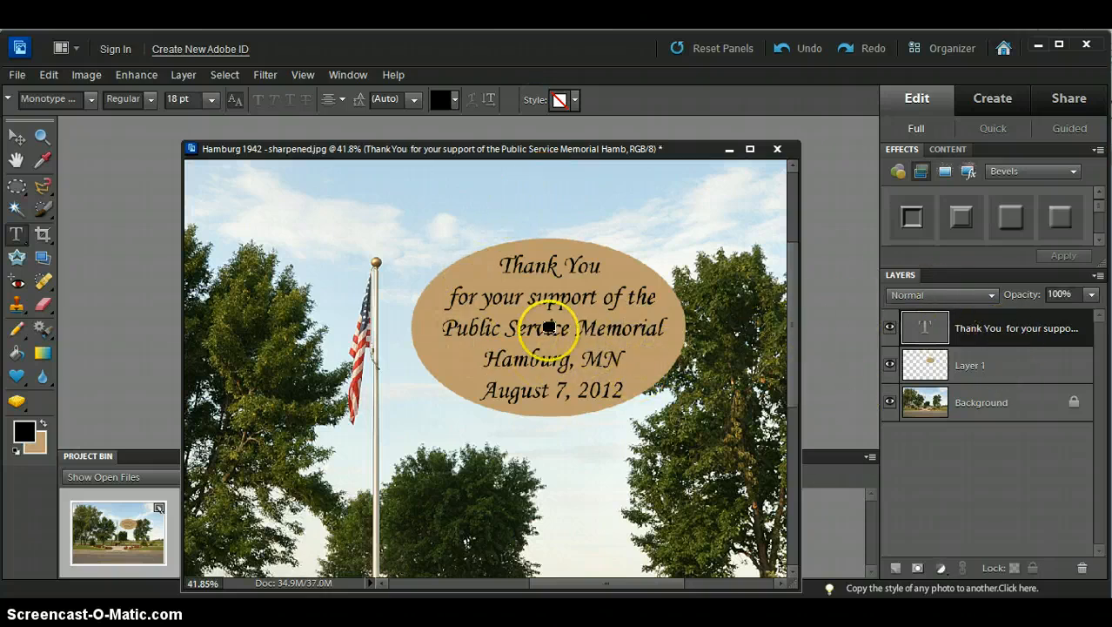
Step: Nudge the text layer slightly up and left with the Move tool to center it within the tan oval
click(16, 137)
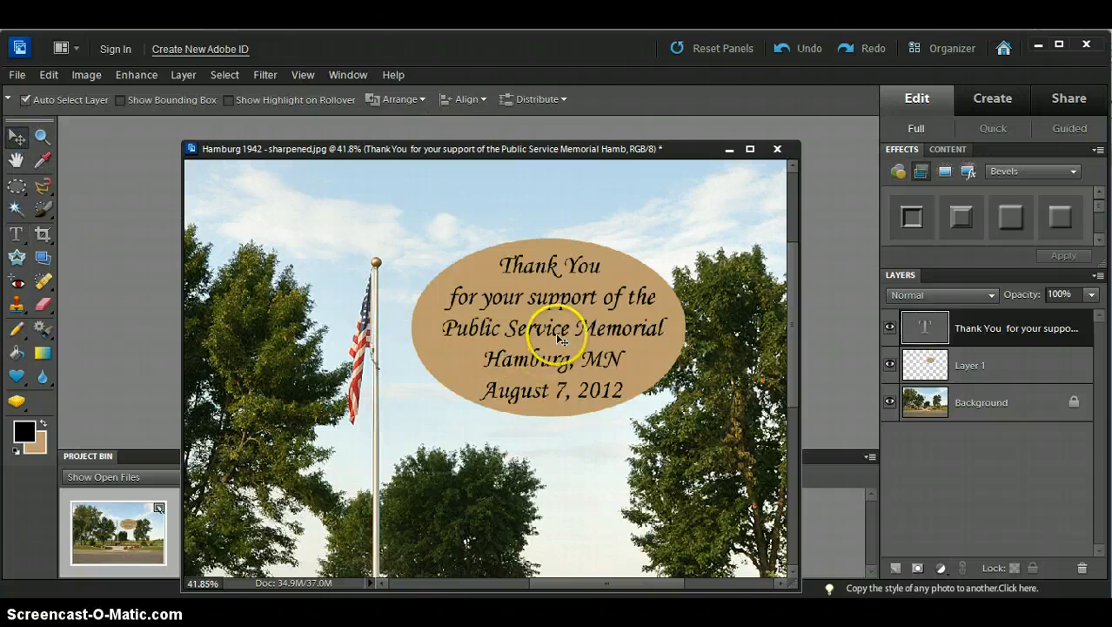
mouse_move(561, 340)
mouse_down()
mouse_move(558, 318)
mouse_move(555, 330)
mouse_up()
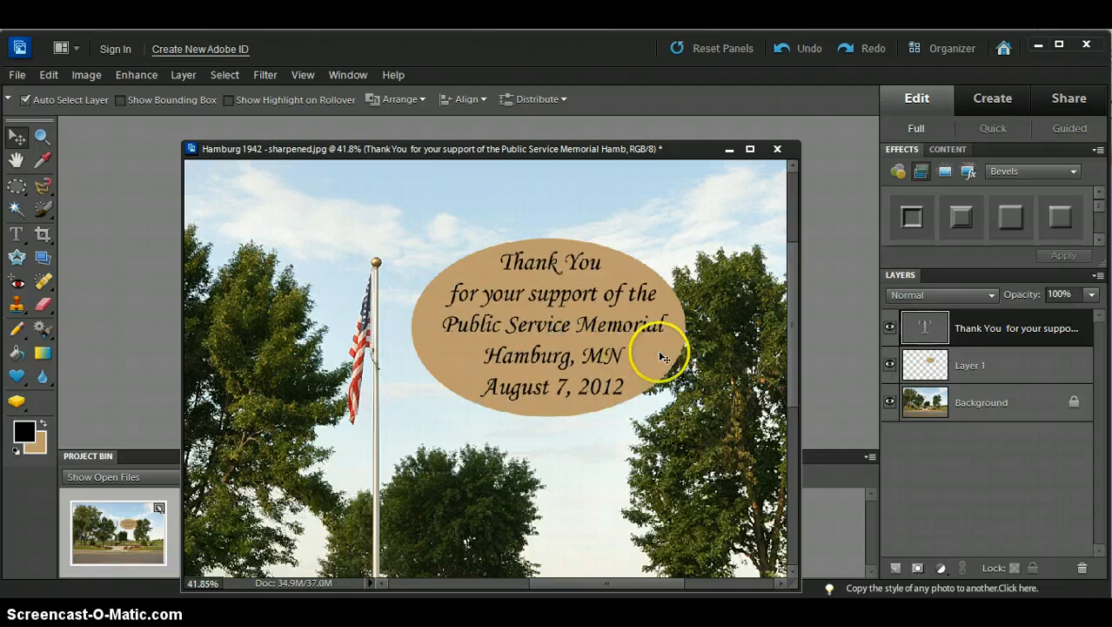
drag(627, 347, 624, 347)
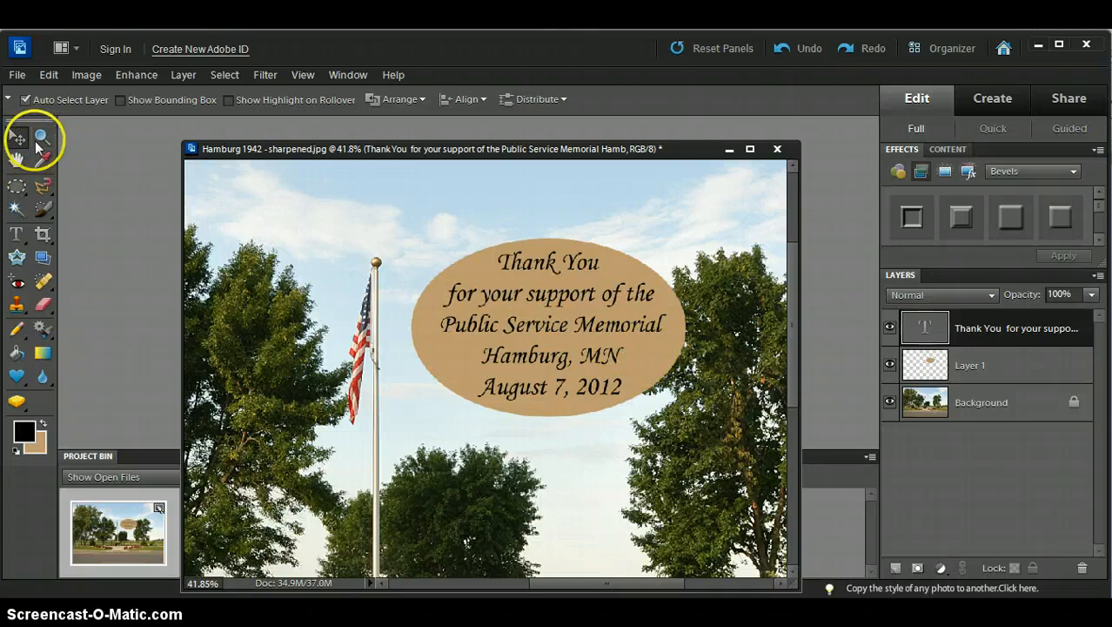